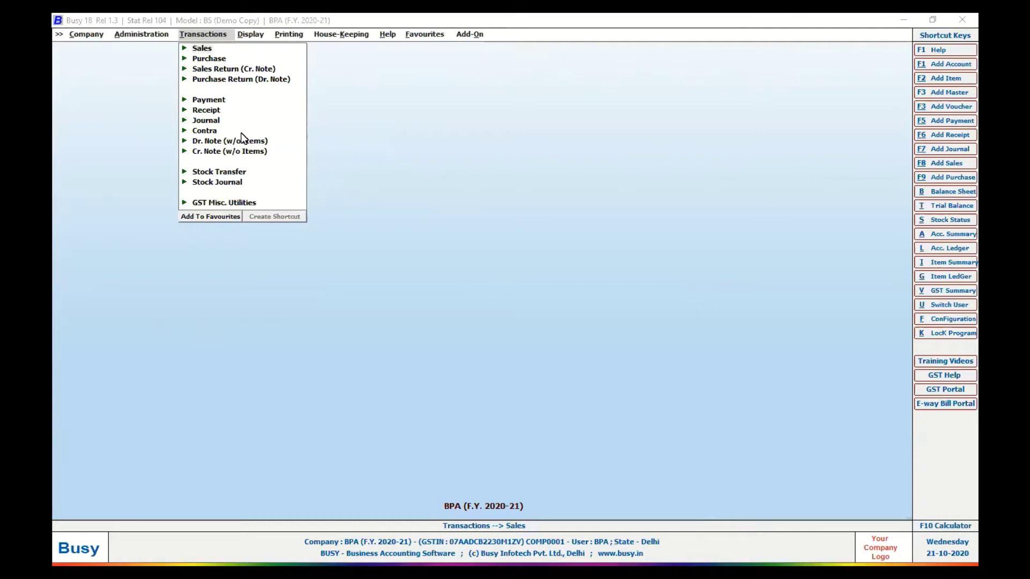
Start a new journal voucher in the Main series dated 01-04-2020
{"action": "left_click", "coordinate": [213, 121]}
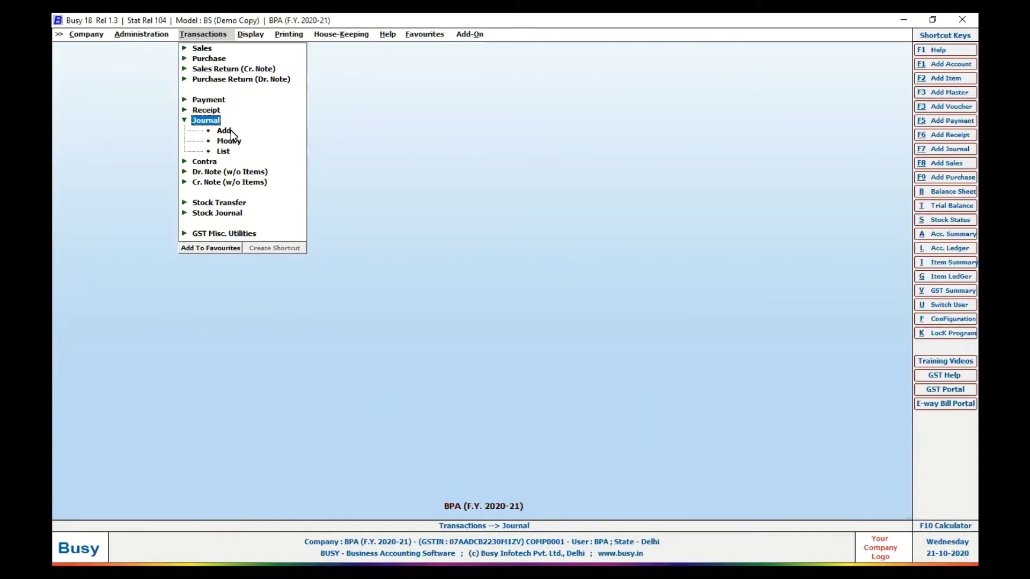
{"action": "left_click", "coordinate": [231, 130]}
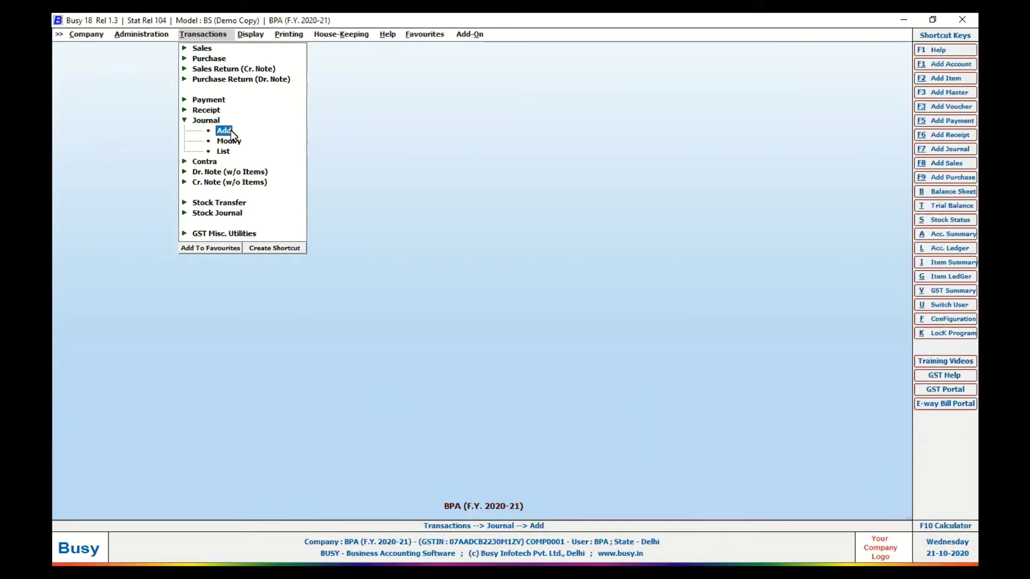
{"action": "left_click", "coordinate": [231, 130]}
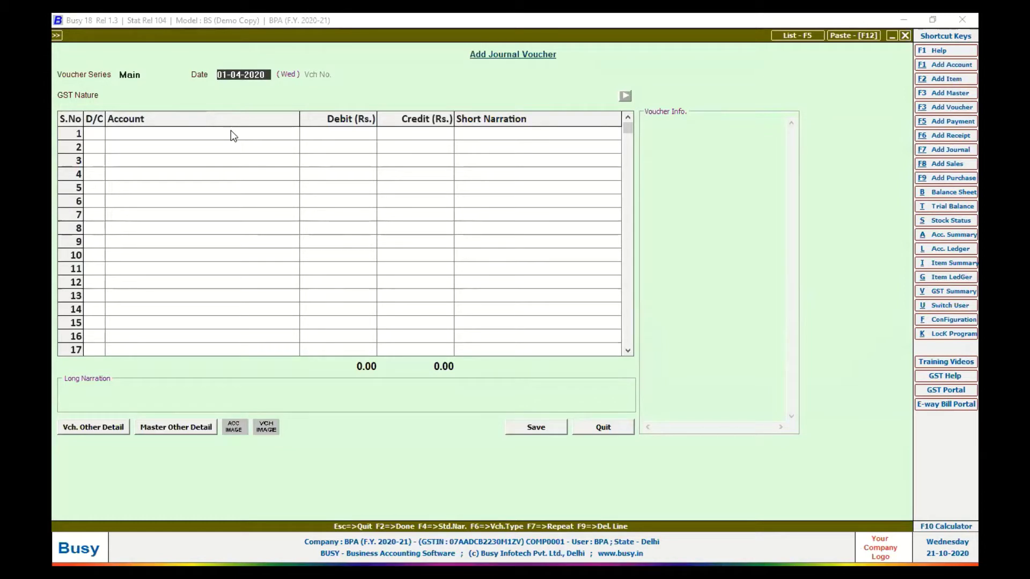
{"action": "key", "text": "Return"}
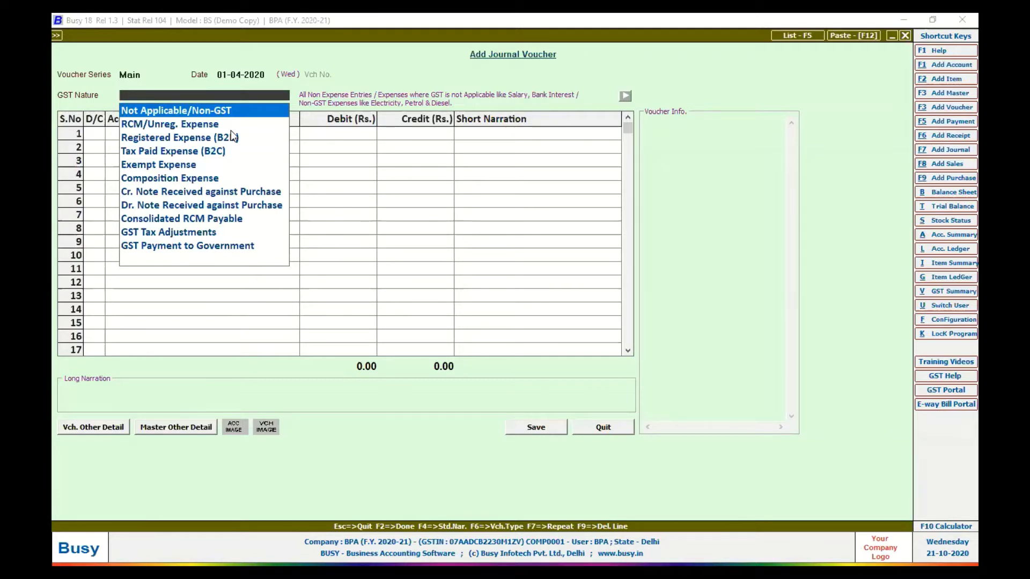
Look through the GST Nature options and their descriptions, from Not Applicable/Non-GST to GST Payment to Government
{"action": "key", "text": "Down"}
{"action": "key", "text": "Down"}
{"action": "key", "text": "Down"}
{"action": "key", "text": "Down"}
{"action": "key", "text": "Down"}
{"action": "key", "text": "Down"}
{"action": "key", "text": "Down"}
{"action": "key", "text": "Down"}
{"action": "key", "text": "Down"}
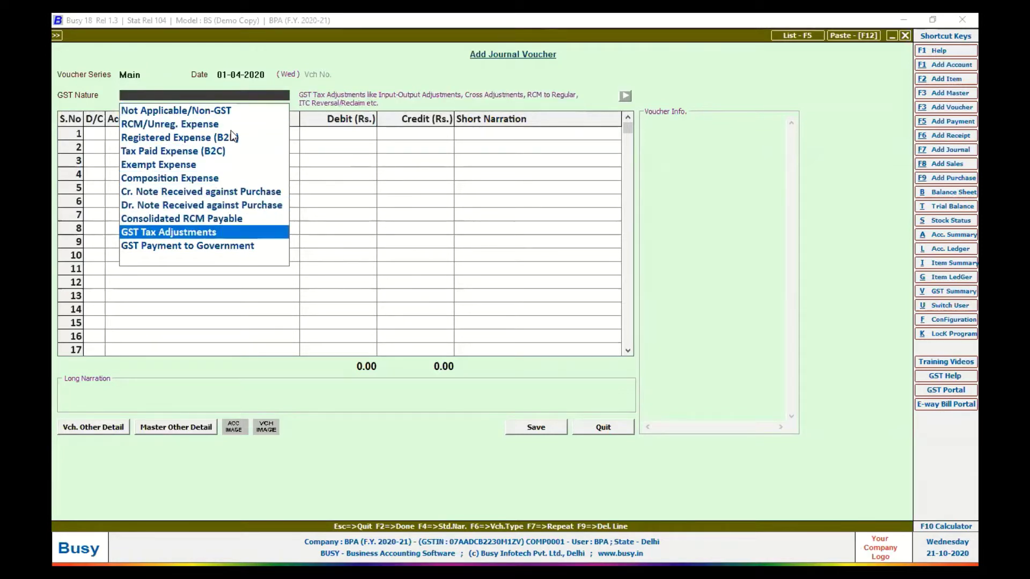
{"action": "key", "text": "Down"}
{"action": "key", "text": "Up"}
{"action": "key", "text": "Up"}
{"action": "key", "text": "Up"}
{"action": "key", "text": "Up"}
{"action": "key", "text": "Up"}
{"action": "key", "text": "Up"}
{"action": "key", "text": "Up"}
{"action": "key", "text": "Up"}
{"action": "key", "text": "Up"}
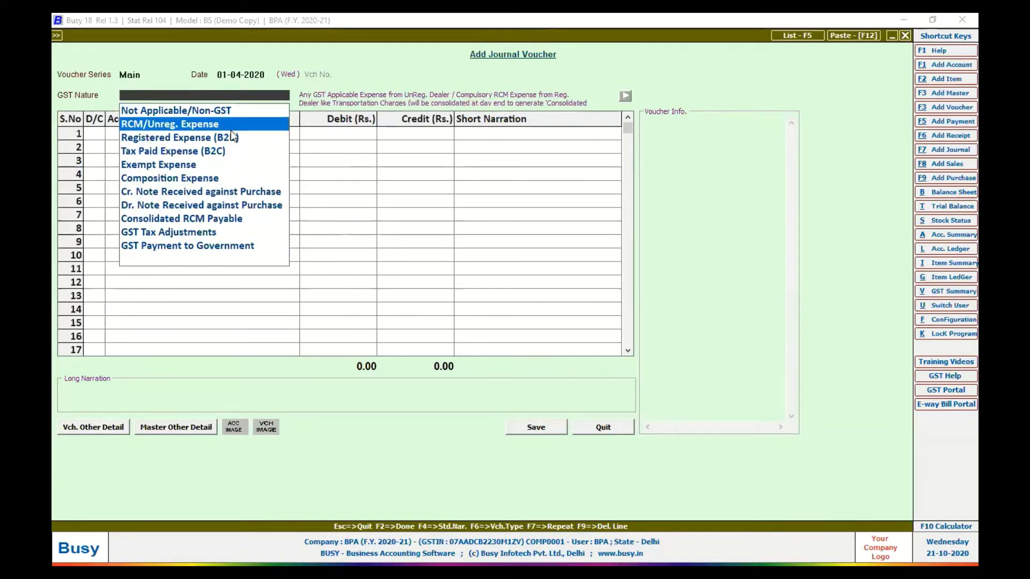
{"action": "key", "text": "Up"}
{"action": "key", "text": "Down"}
{"action": "key", "text": "Down"}
{"action": "key", "text": "Up"}
{"action": "key", "text": "Up"}
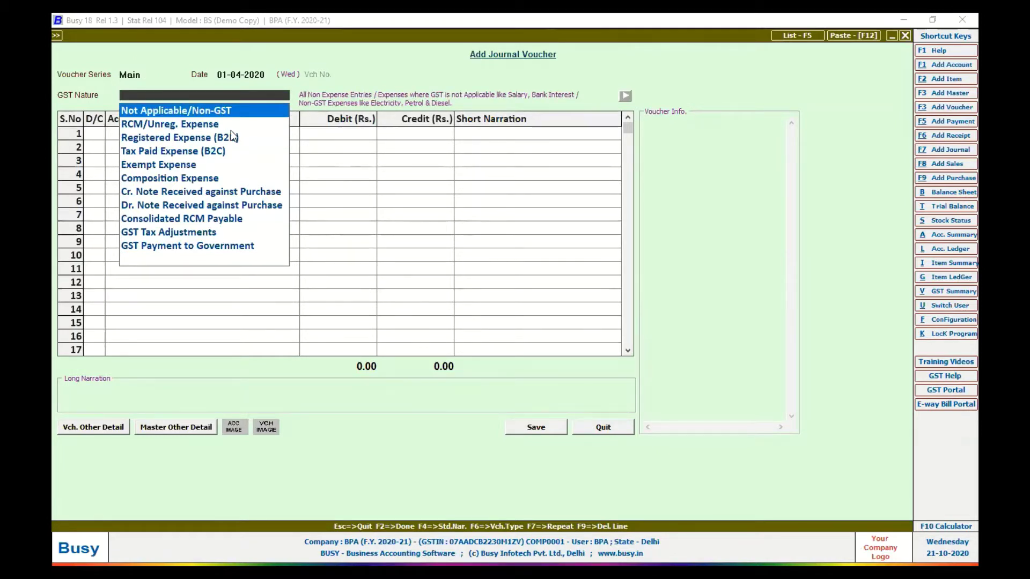
Set the GST nature to Not Applicable/Non-GST and debit the Salary account with Rs. 10,000
{"action": "key", "text": "Return"}
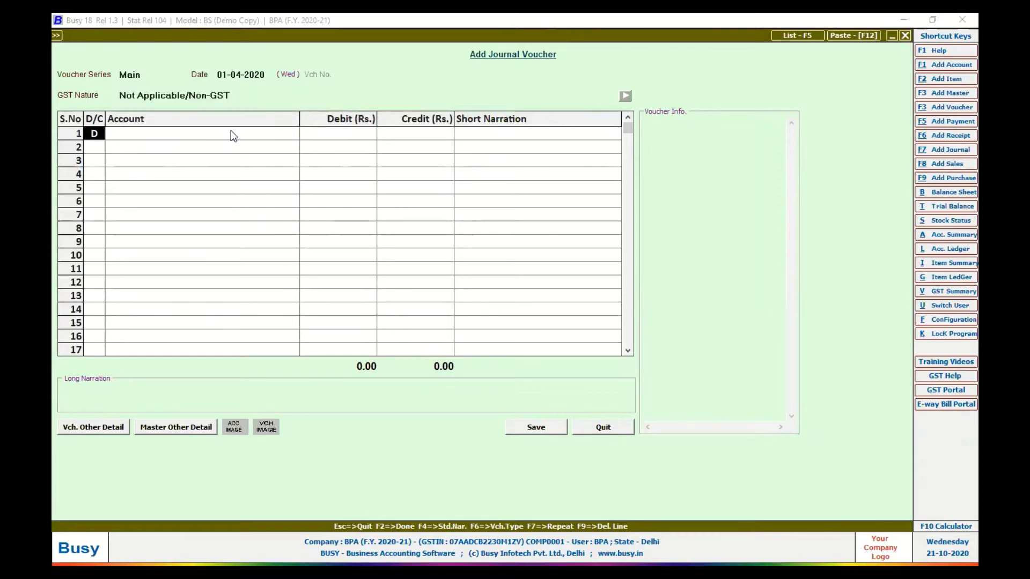
{"action": "key", "text": "Return"}
{"action": "type", "text": "sal"}
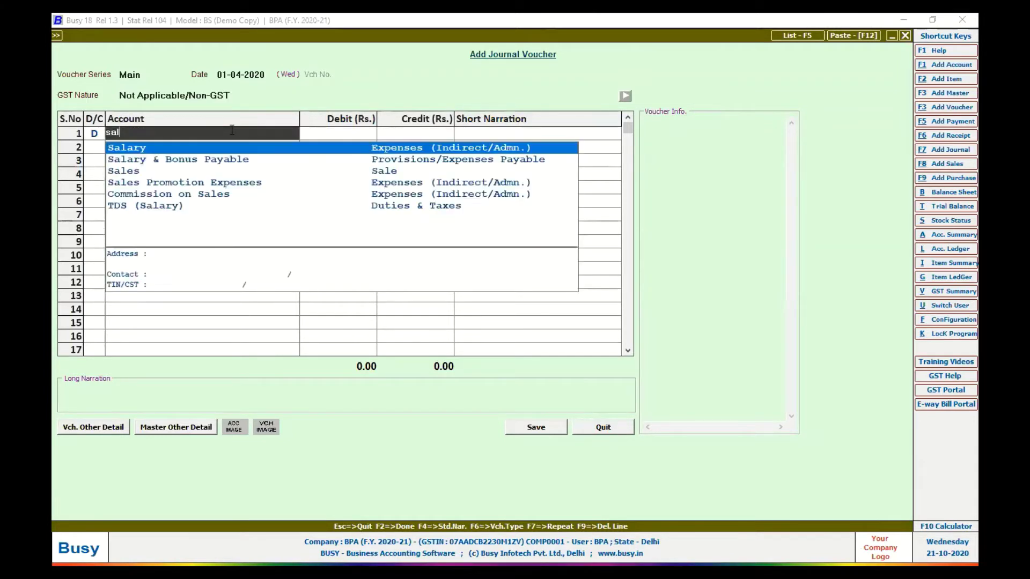
{"action": "type", "text": "ary"}
{"action": "key", "text": "Return"}
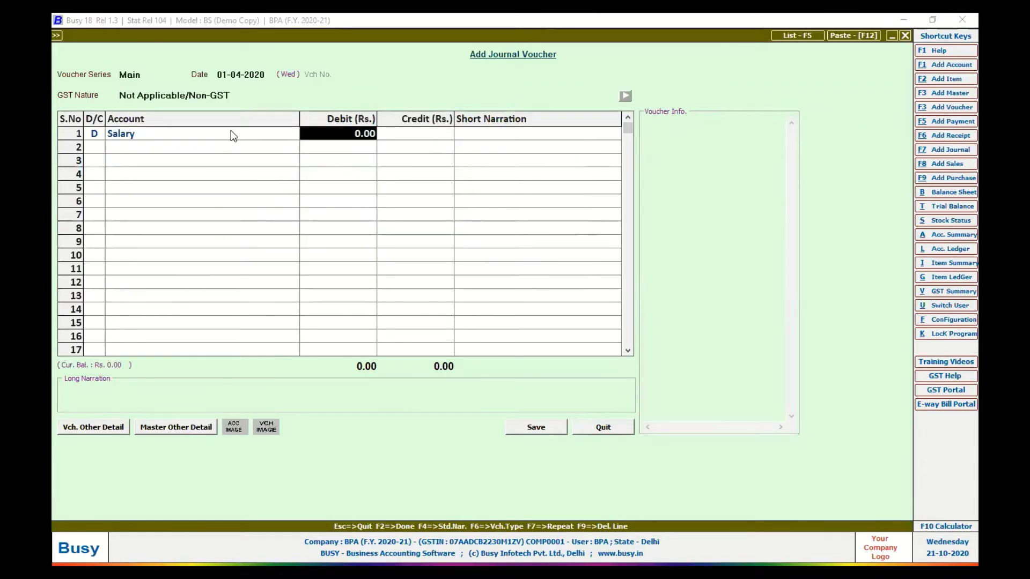
{"action": "type", "text": "10000"}
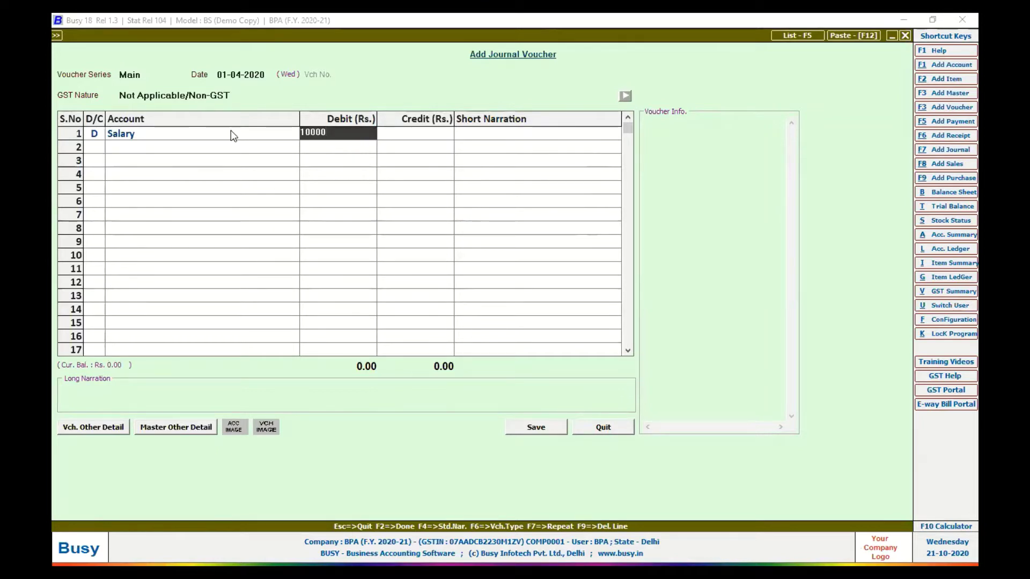
{"action": "key", "text": "Return"}
{"action": "key", "text": "Return"}
{"action": "key", "text": "Return"}
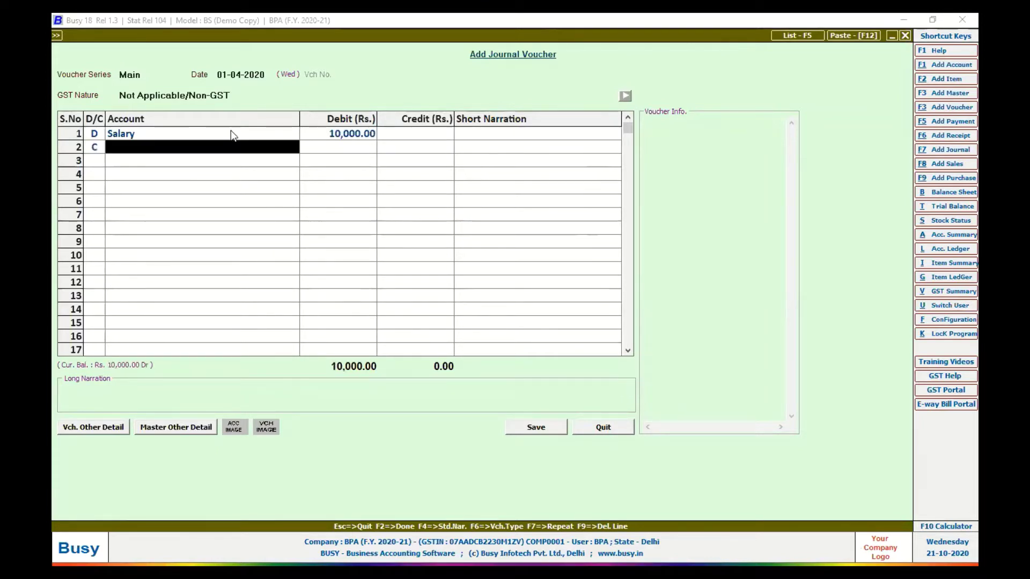
Credit Salary & Bonus Payable with Rs. 10,000 and save the journal voucher
{"action": "type", "text": "sala"}
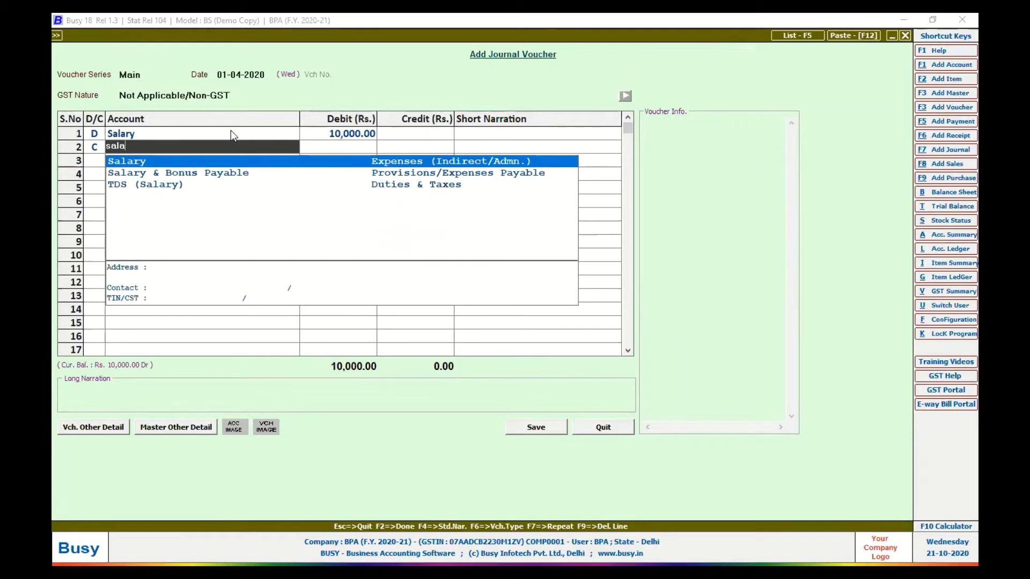
{"action": "key", "text": "Down"}
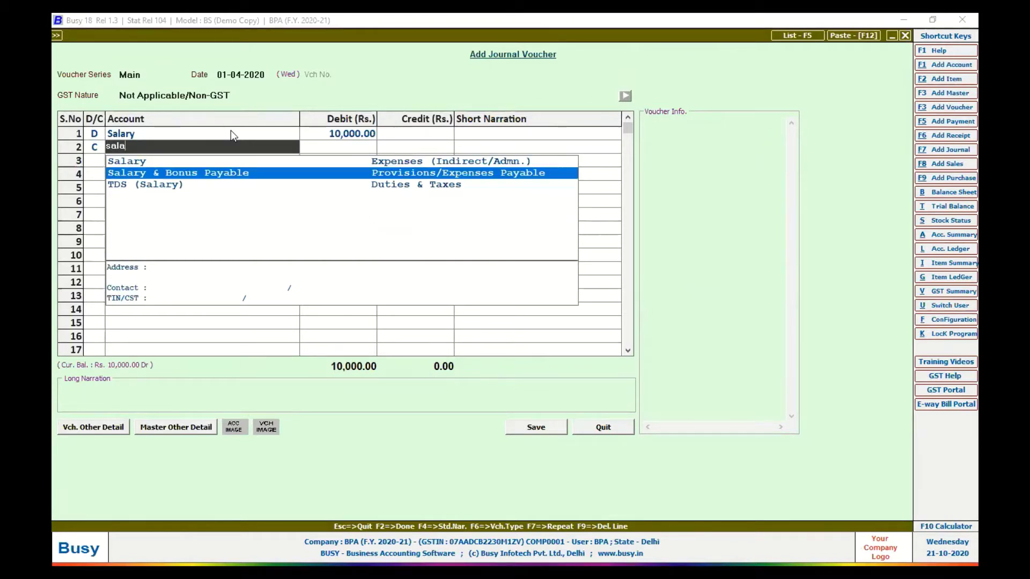
{"action": "key", "text": "Return"}
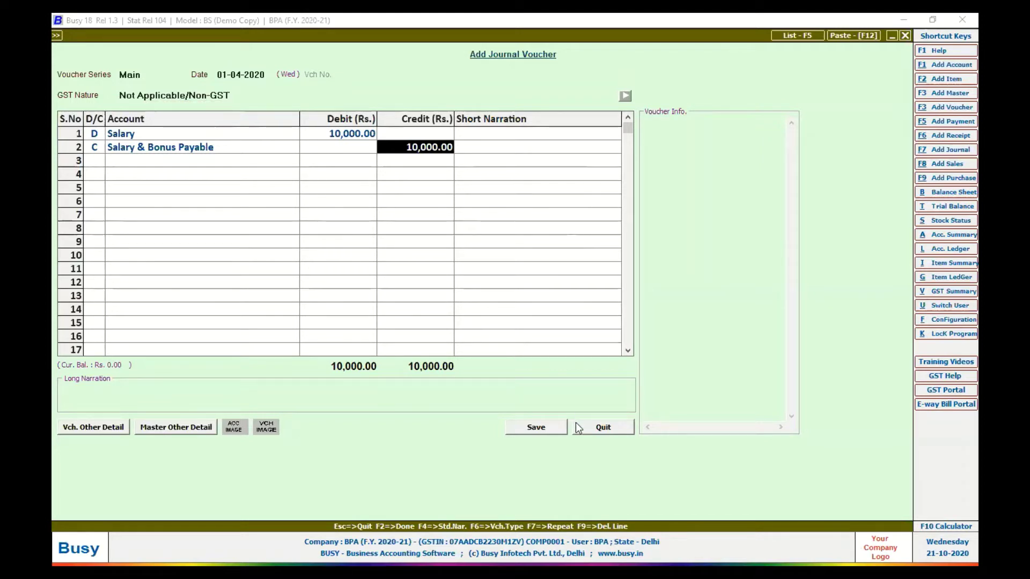
{"action": "left_click", "coordinate": [552, 431]}
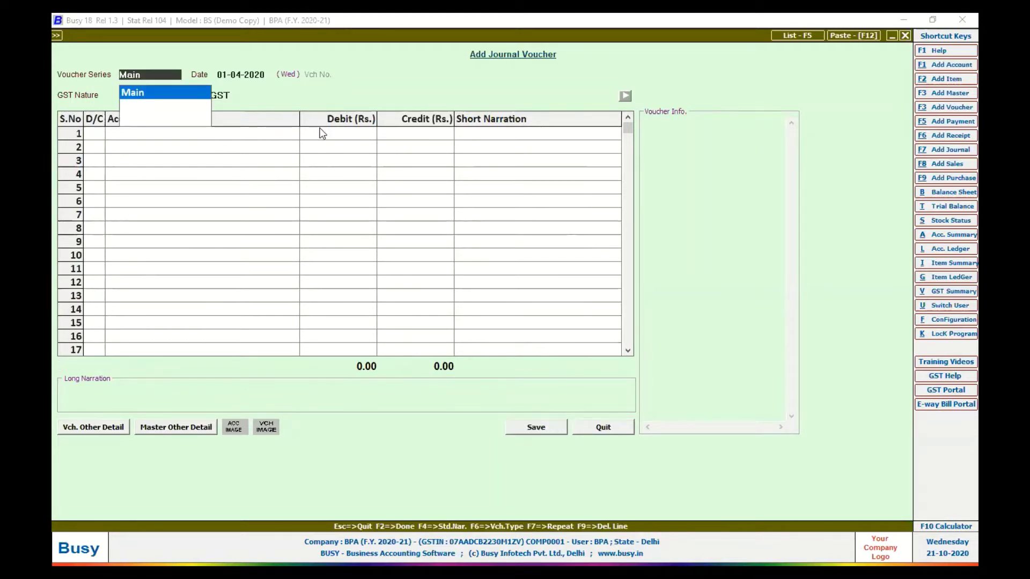
Set the GST nature of the next journal voucher, dated 01-04-2020, to RCM/Unreg. Expense
{"action": "key", "text": "Return"}
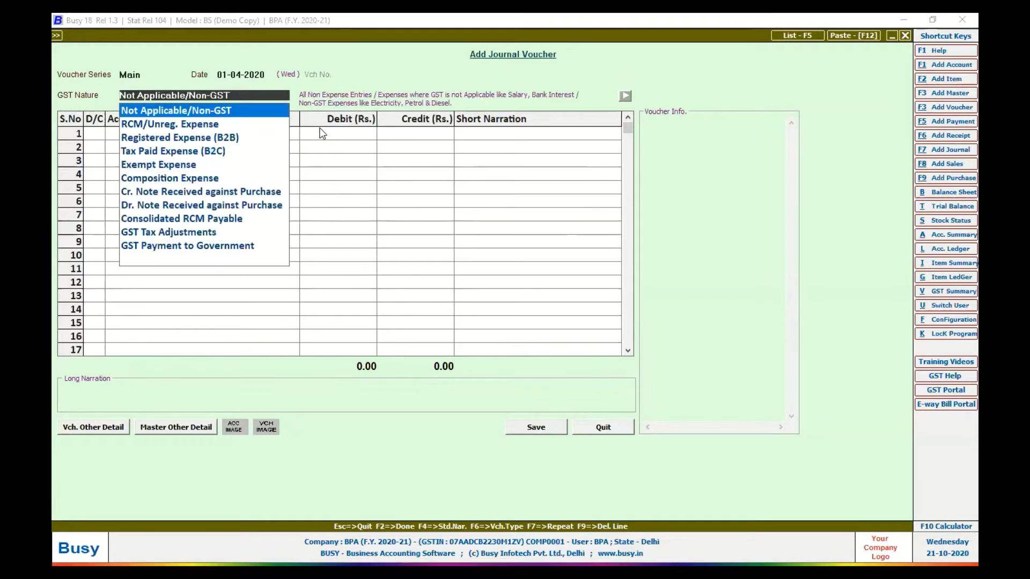
{"action": "key", "text": "Down"}
{"action": "key", "text": "Return"}
{"action": "key", "text": "Return"}
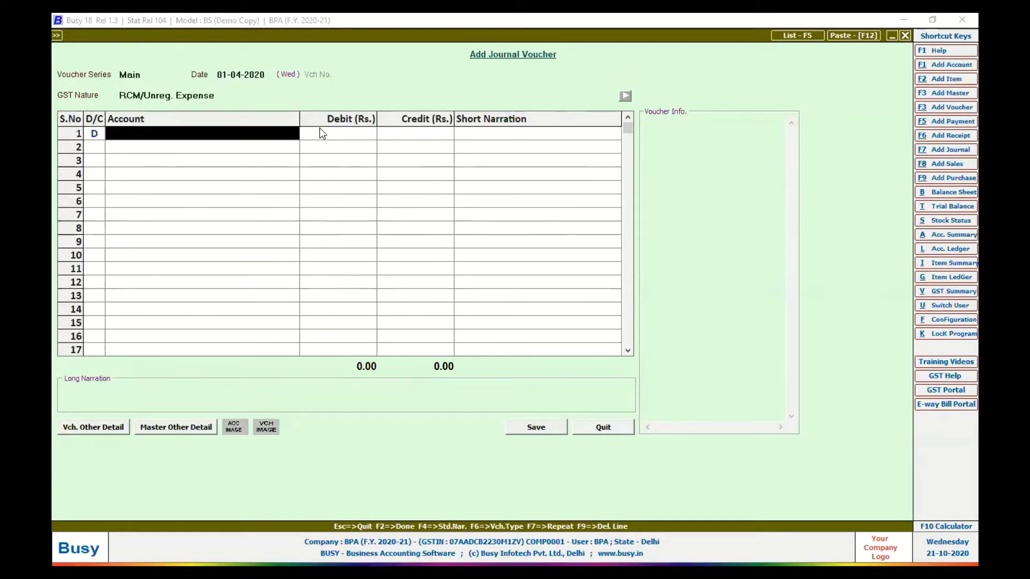
{"action": "type", "text": "re"}
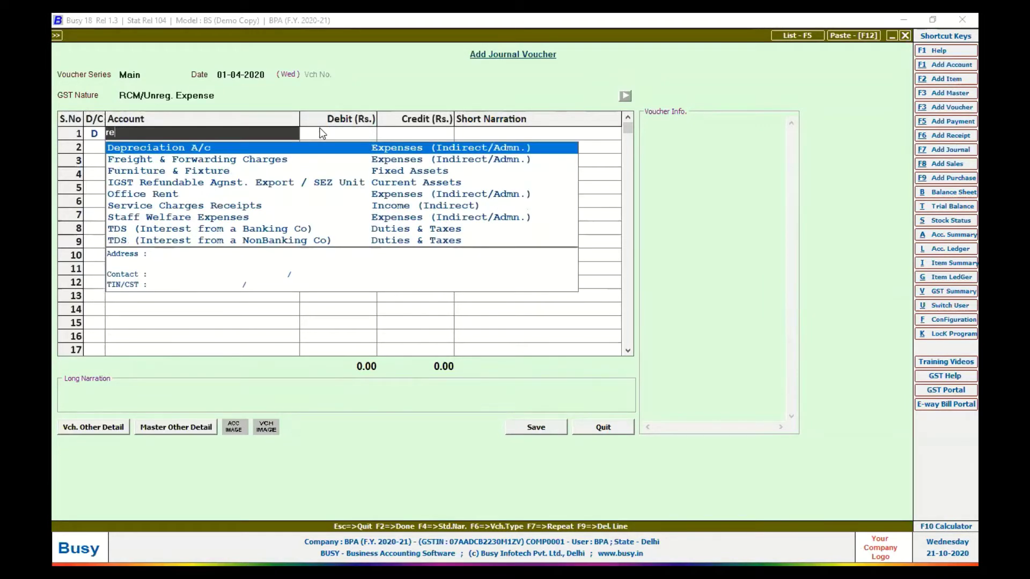
{"action": "key", "text": "Down"}
{"action": "key", "text": "Down"}
{"action": "key", "text": "Down"}
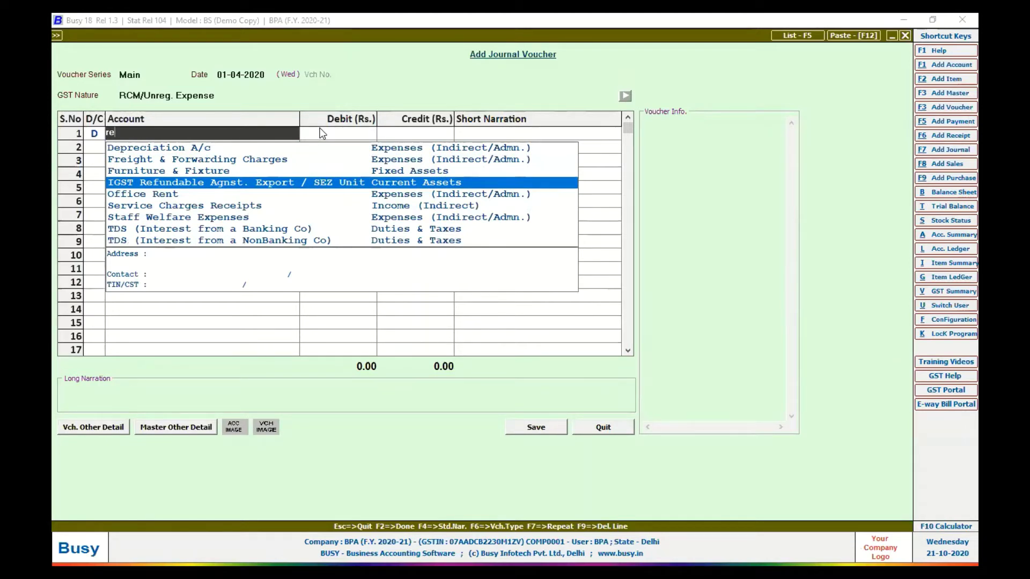
{"action": "key", "text": "Up"}
{"action": "key", "text": "Up"}
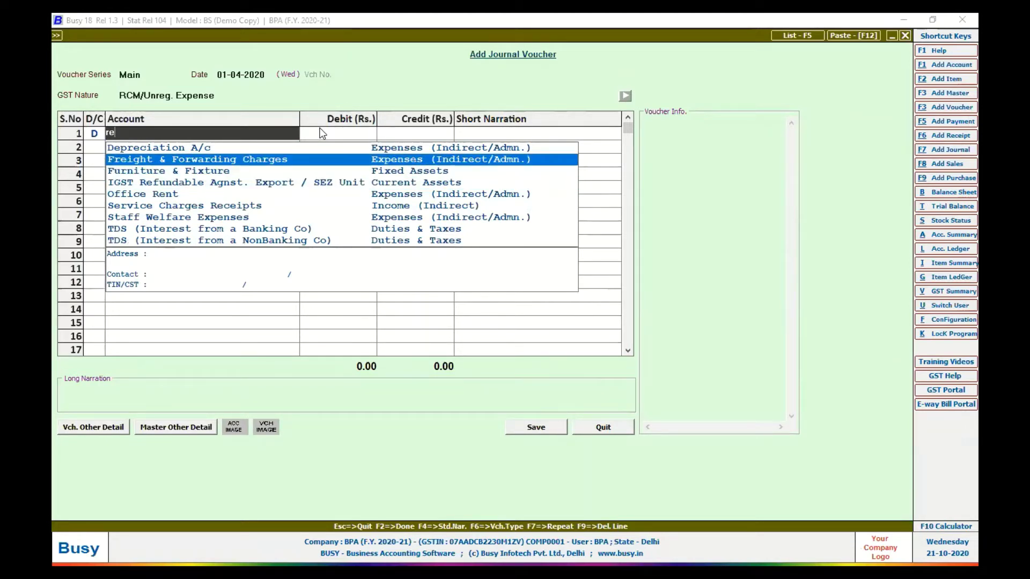
{"action": "key", "text": "BackSpace"}
{"action": "type", "text": "e"}
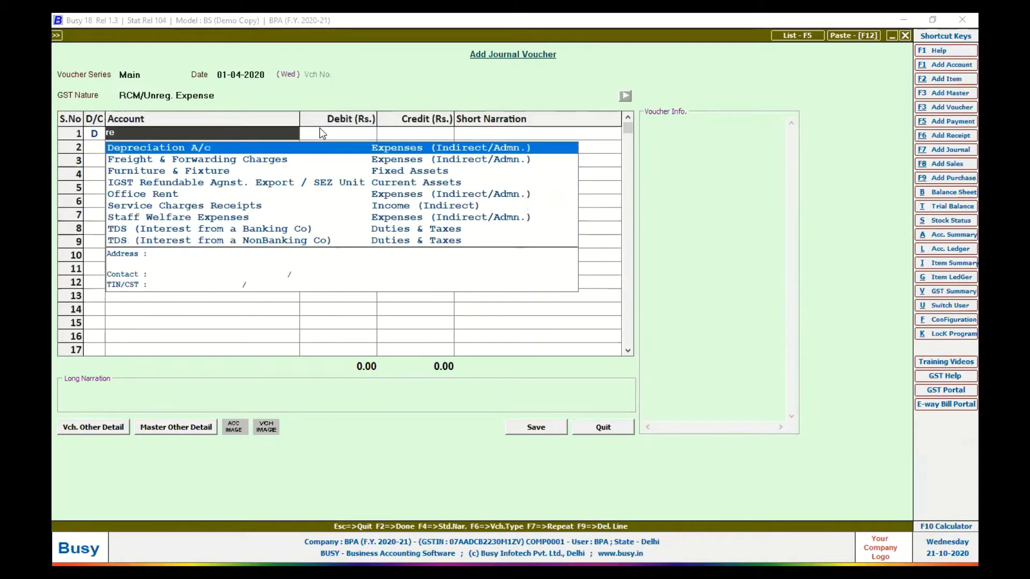
{"action": "key", "text": "Down"}
{"action": "key", "text": "Down"}
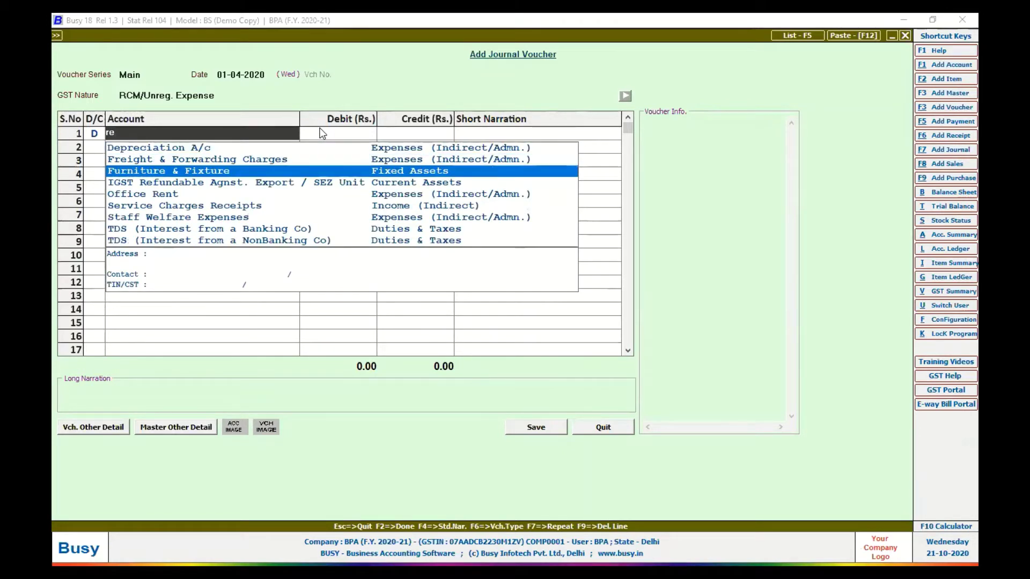
{"action": "key", "text": "BackSpace"}
{"action": "key", "text": "BackSpace"}
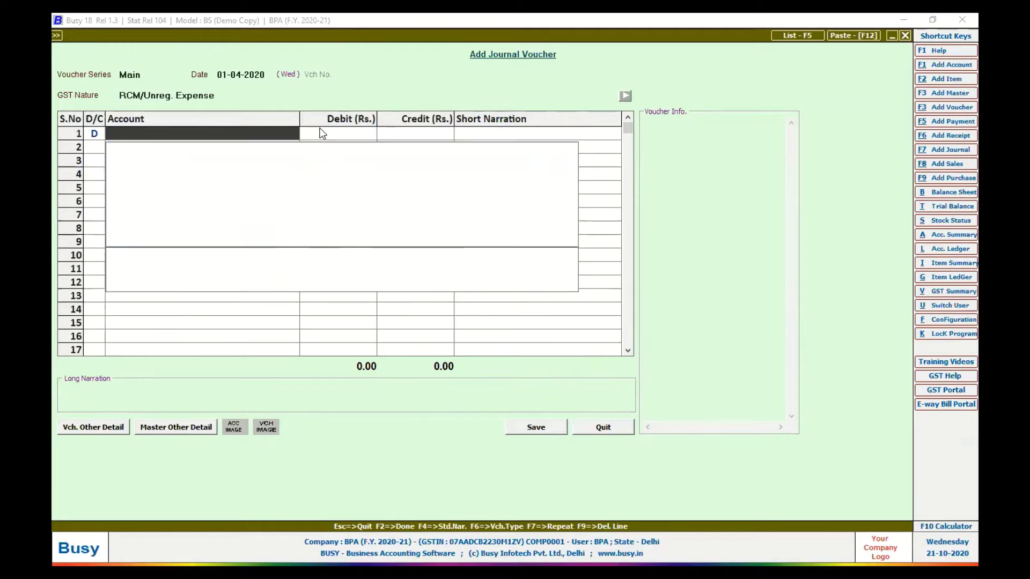
Debit the Office Maintenance Expenses account with Rs. 10,000 in the first row
{"action": "type", "text": "mai"}
{"action": "key", "text": "Return"}
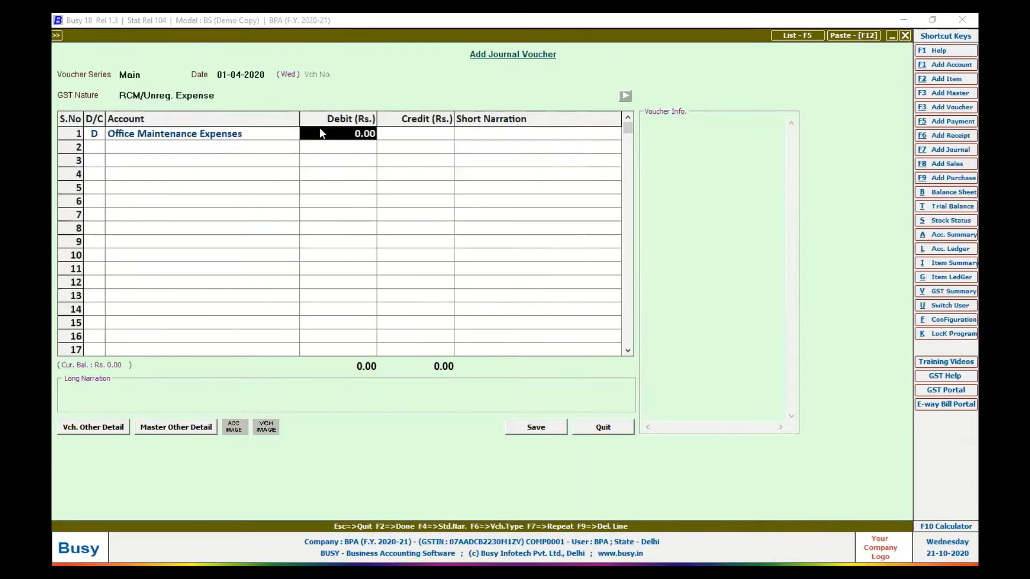
{"action": "type", "text": "10000"}
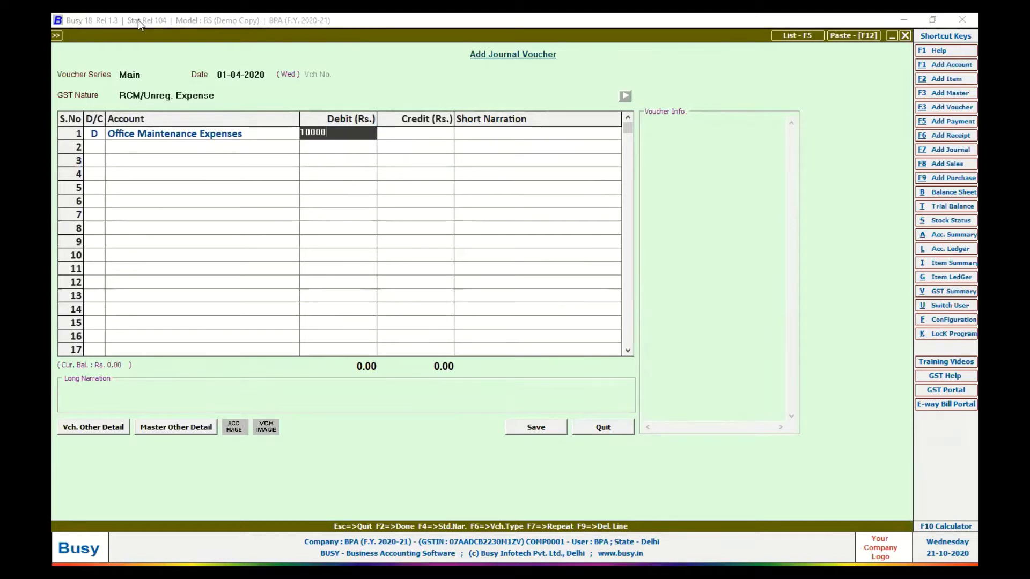
Change the voucher's GST nature to Registered Expense (B2B), keeping the Office Maintenance Expenses row
{"action": "left_click", "coordinate": [165, 97]}
{"action": "key", "text": "Down"}
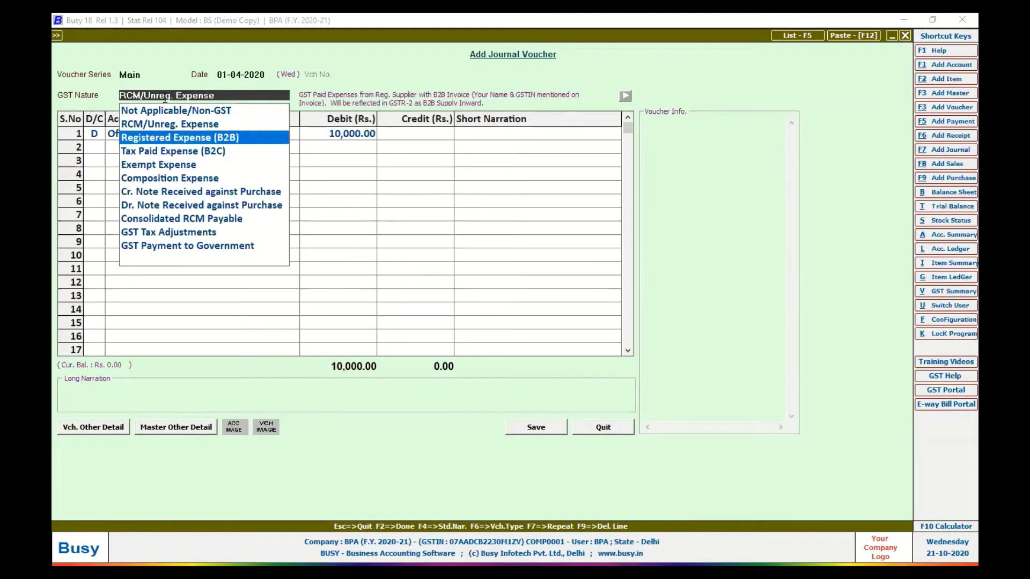
{"action": "key", "text": "Return"}
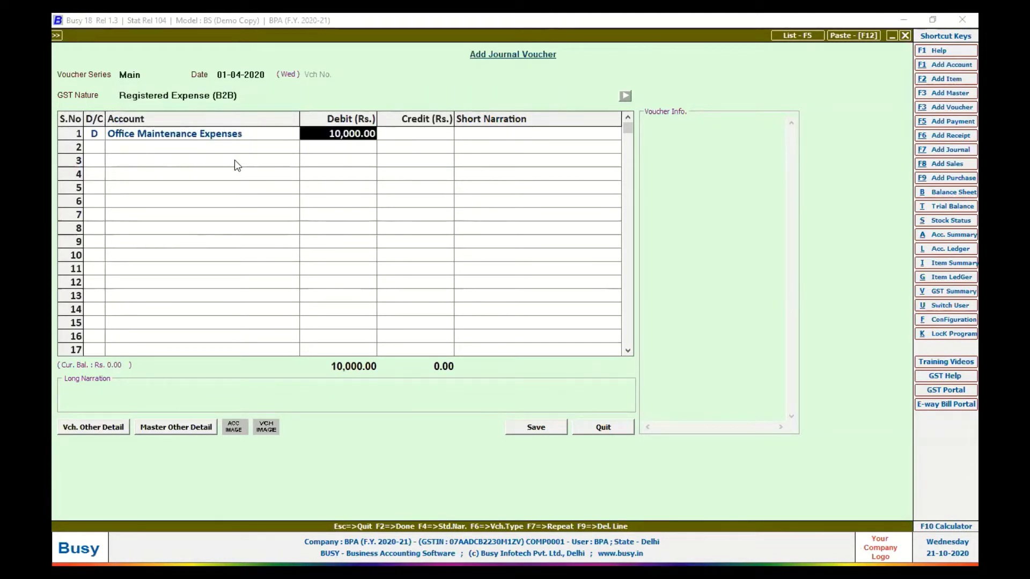
{"action": "key", "text": "Return"}
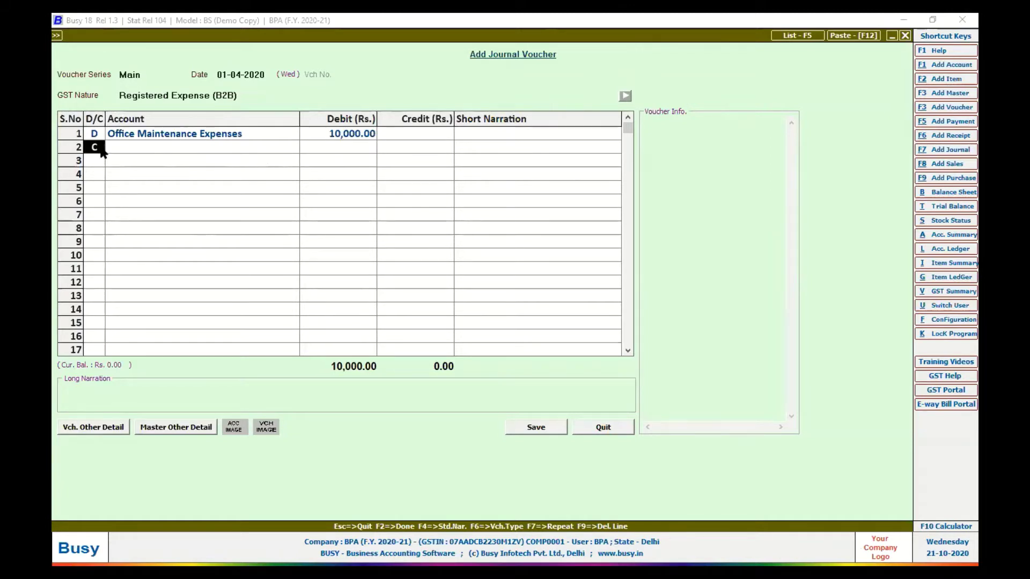
Add debit rows for CGST Input and SGST Input with Rs. 900 each
{"action": "type", "text": "D"}
{"action": "key", "text": "Return"}
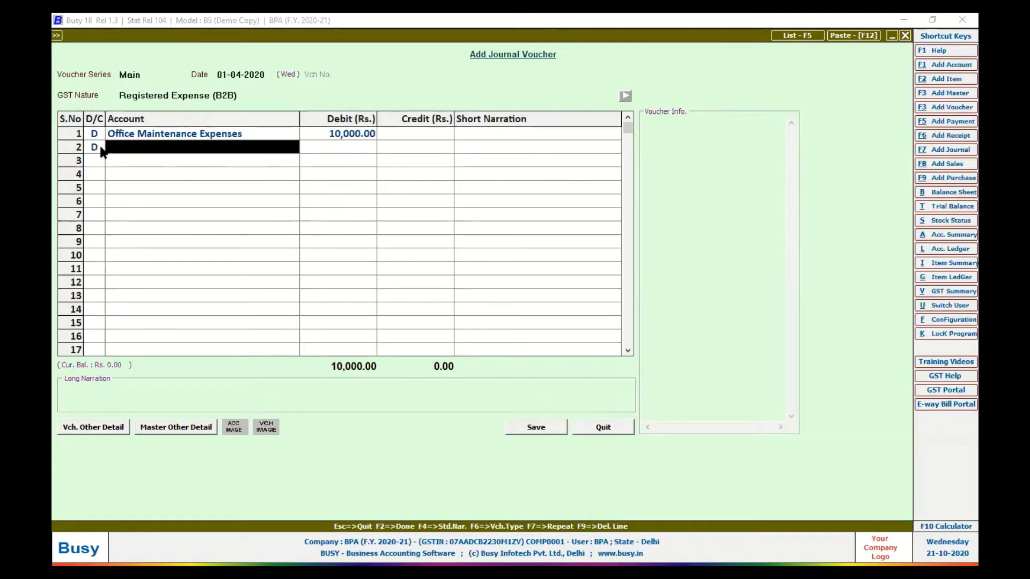
{"action": "type", "text": "cg"}
{"action": "key", "text": "Down"}
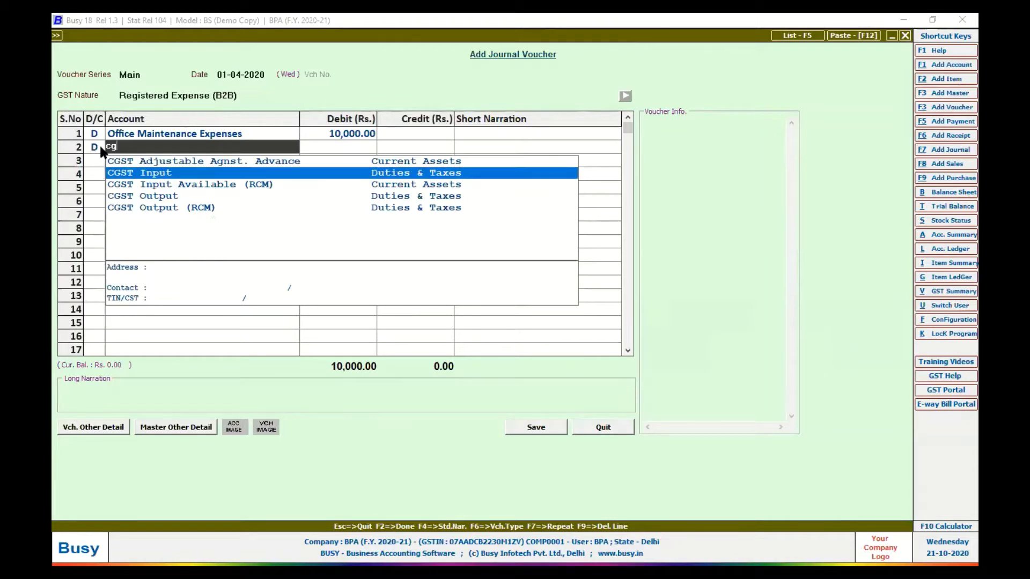
{"action": "key", "text": "Return"}
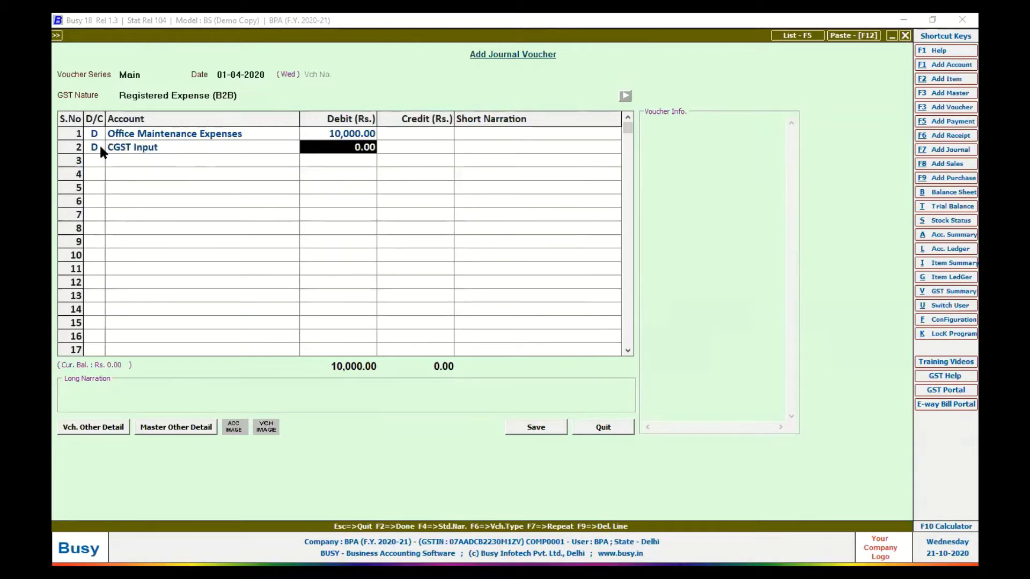
{"action": "type", "text": "900"}
{"action": "key", "text": "Return"}
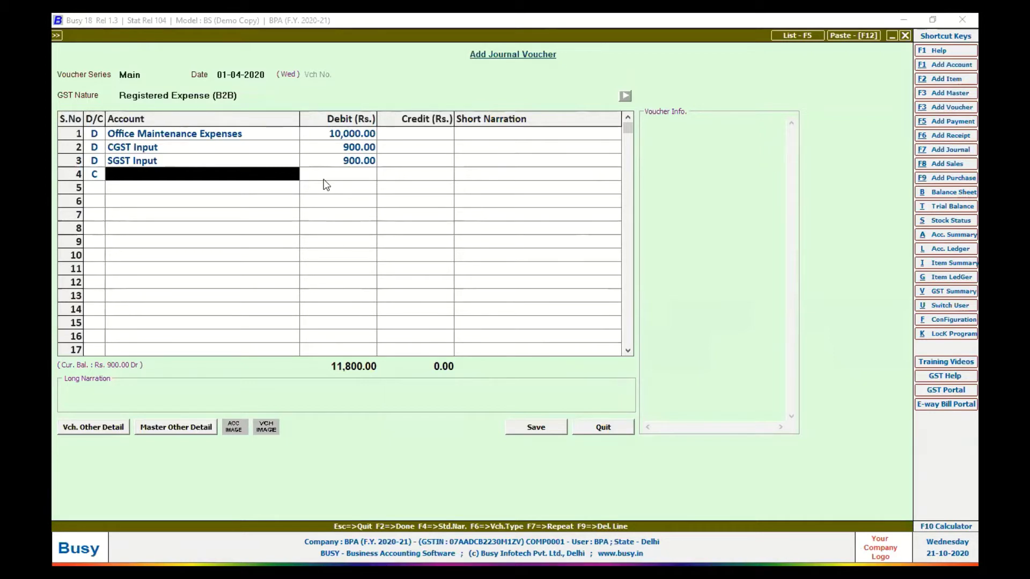
Credit the party's account under Sundry Debtors with Rs. 11,800 in the fourth row
{"action": "type", "text": "ram"}
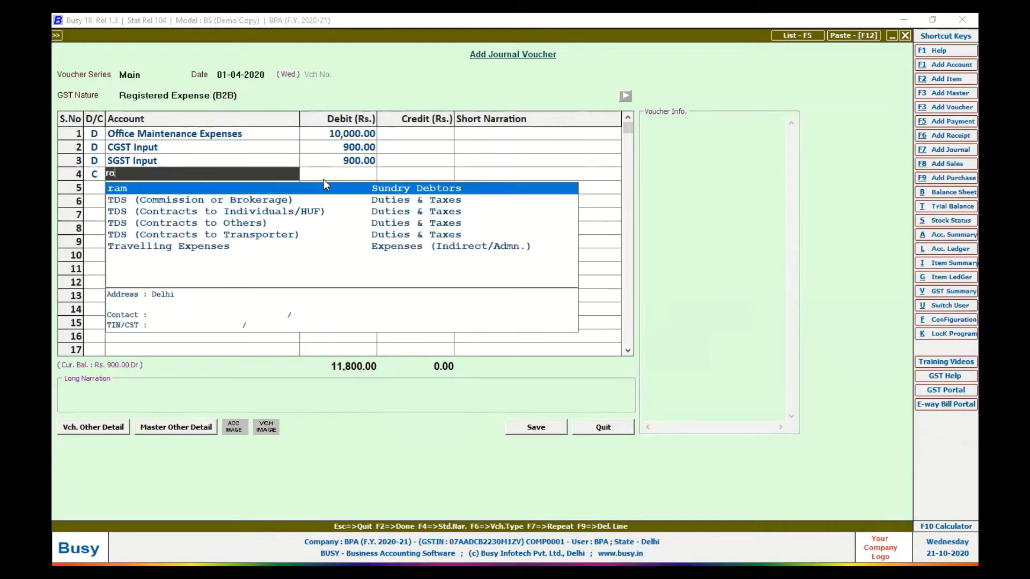
{"action": "key", "text": "Return"}
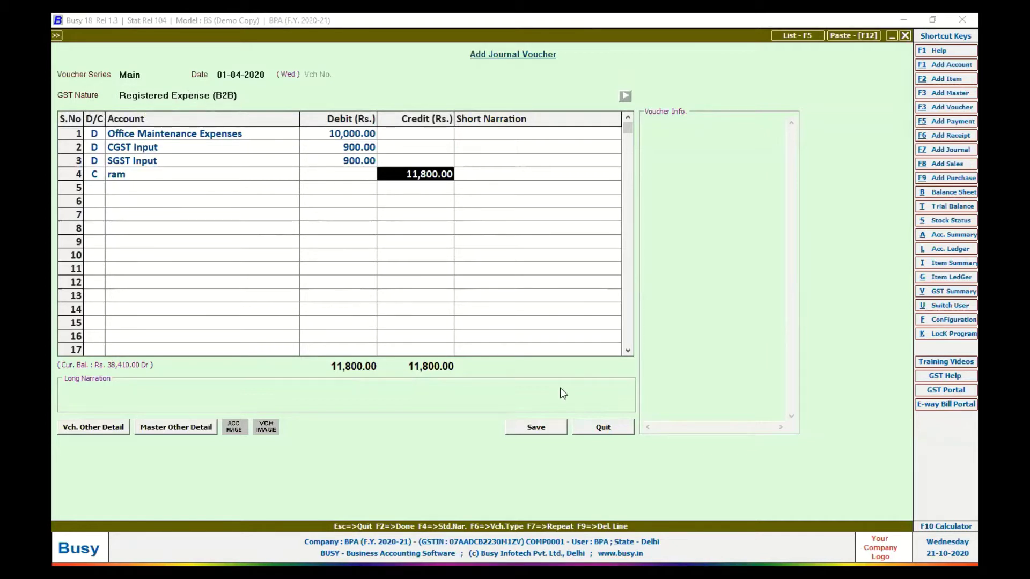
Try to save the Registered Expense (B2B) journal voucher and quit it without saving
{"action": "left_click", "coordinate": [542, 425]}
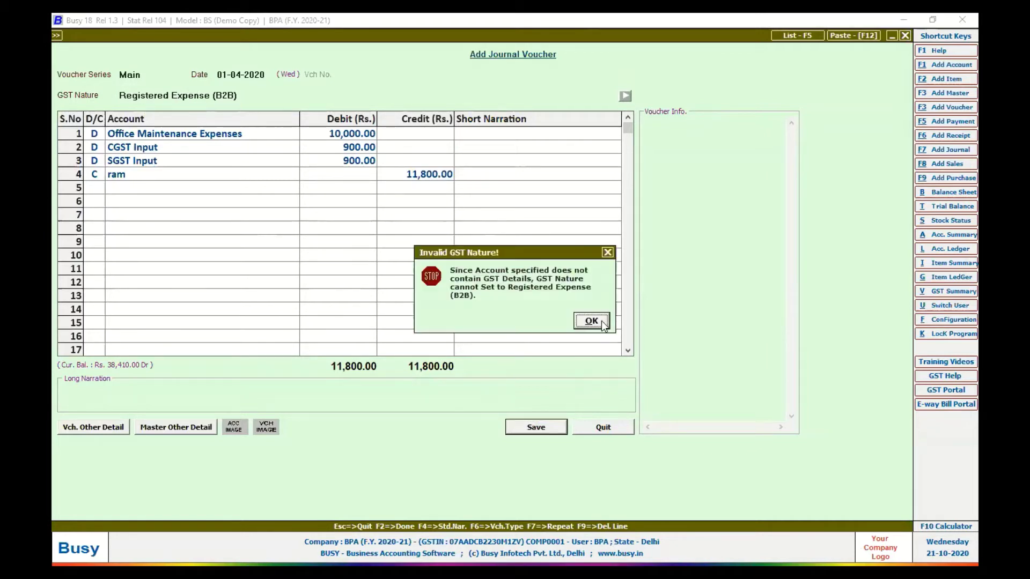
{"action": "left_click", "coordinate": [591, 321]}
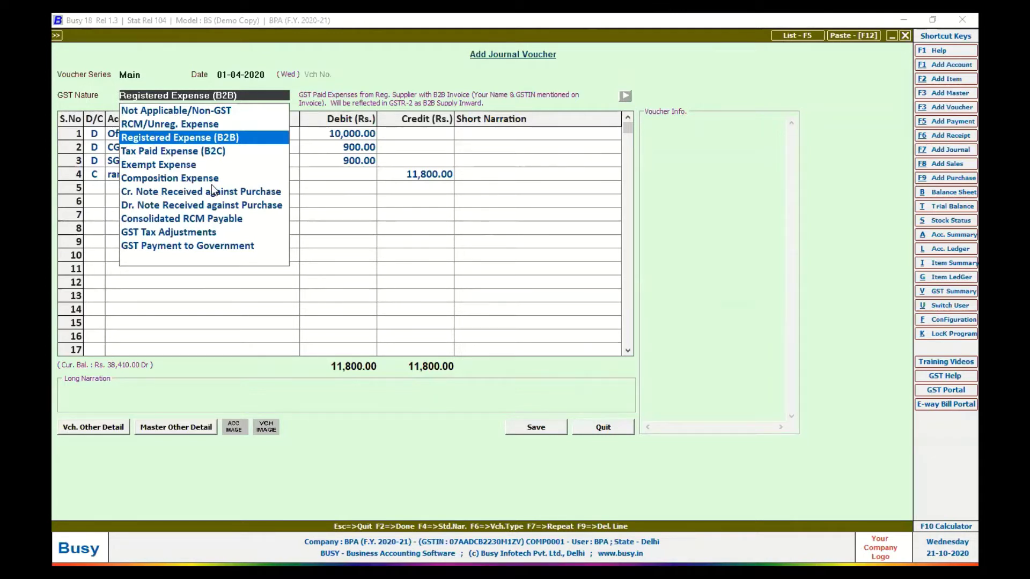
{"action": "key", "text": "Escape"}
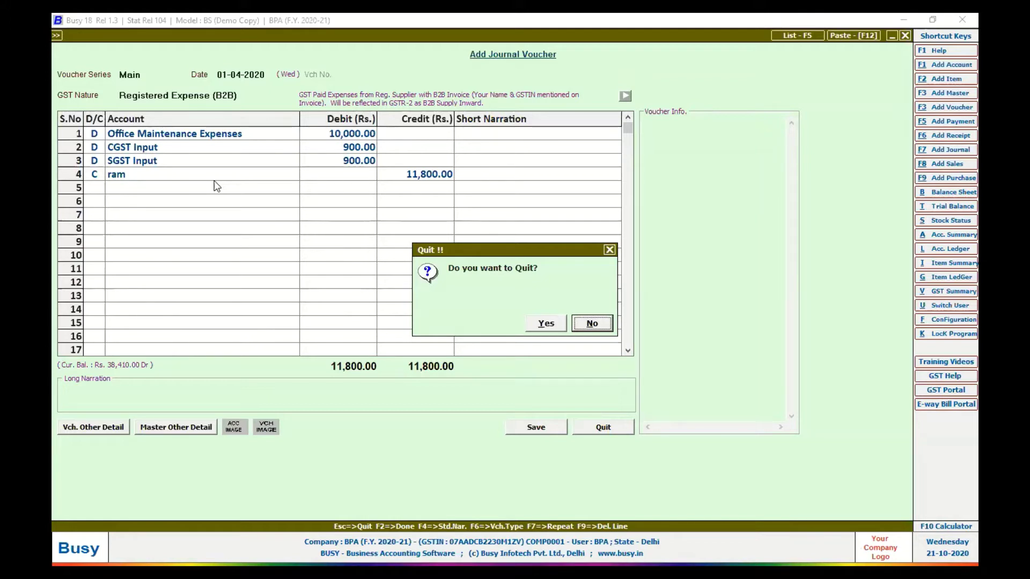
{"action": "key", "text": "Return"}
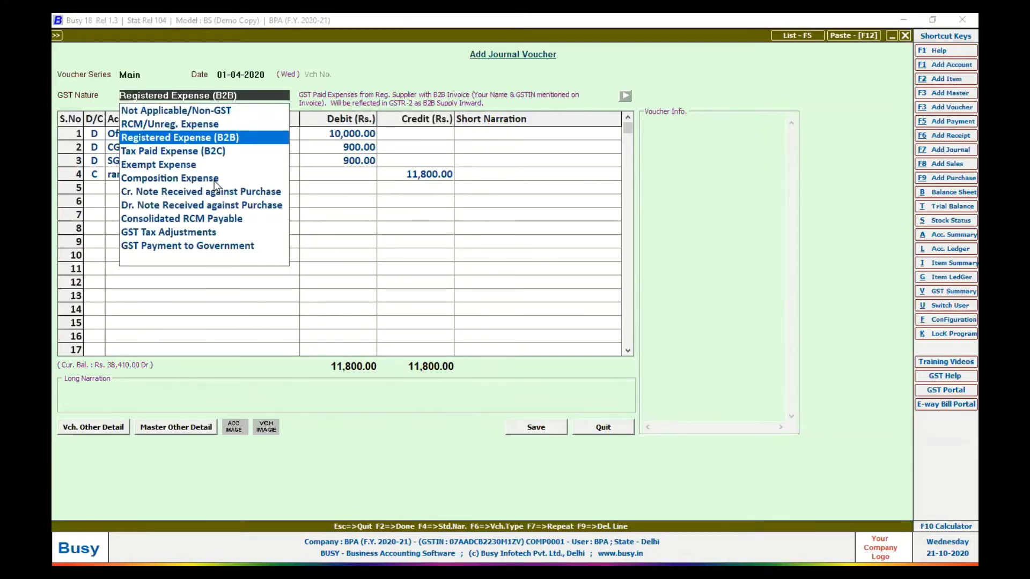
{"action": "key", "text": "Escape"}
{"action": "key", "text": "Return"}
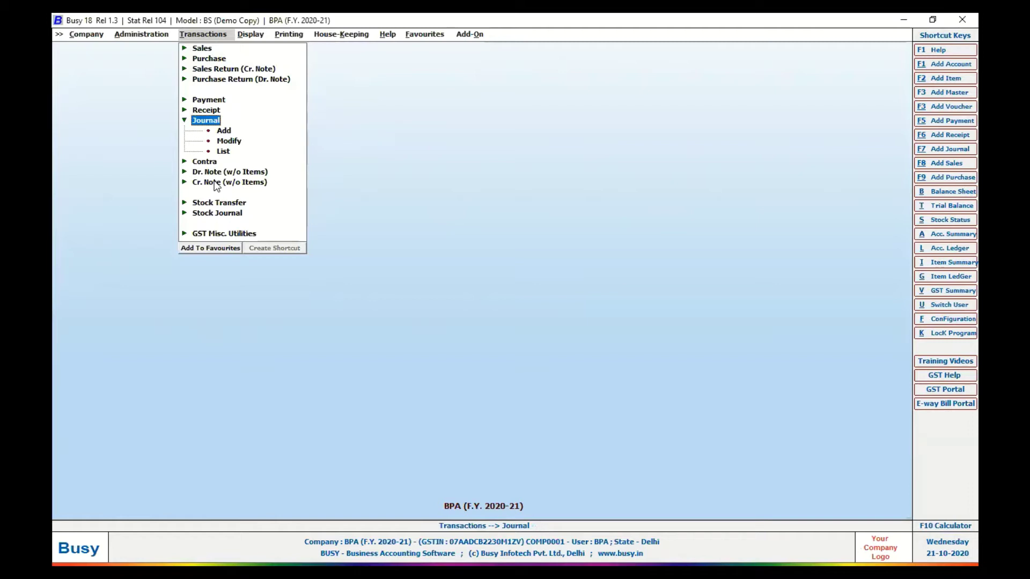
Start a new sales voucher dated 01-04-2020 with the sale type L/GST-MultiRate
{"action": "key", "text": "Up"}
{"action": "key", "text": "Up"}
{"action": "key", "text": "Up"}
{"action": "key", "text": "Up"}
{"action": "key", "text": "Up"}
{"action": "key", "text": "Up"}
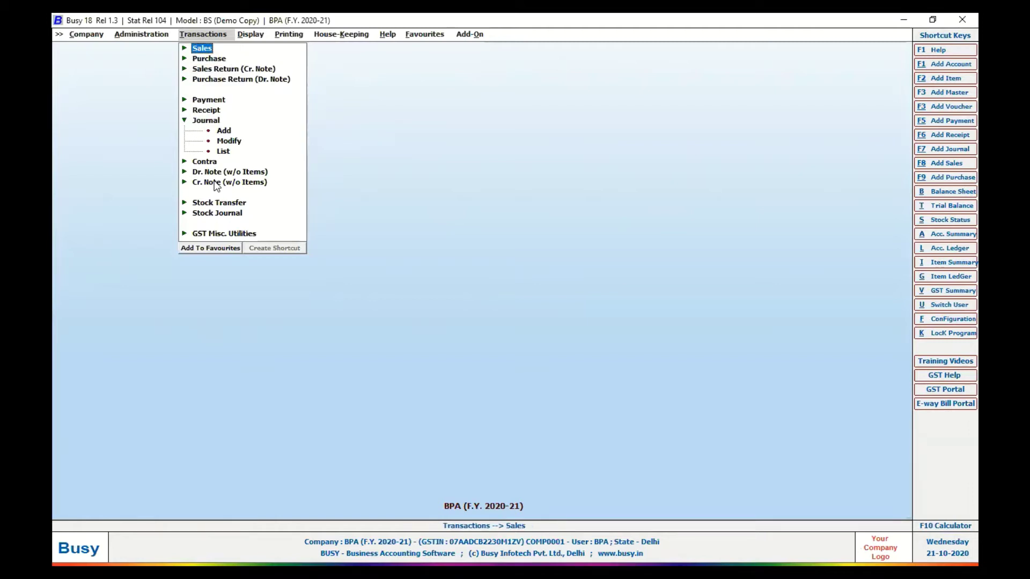
{"action": "key", "text": "Return"}
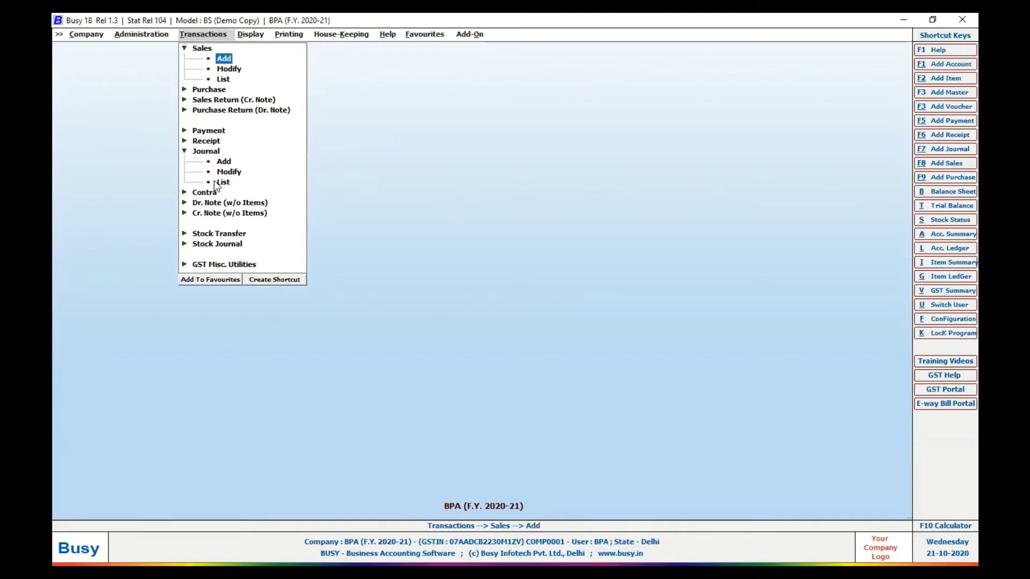
{"action": "key", "text": "Return"}
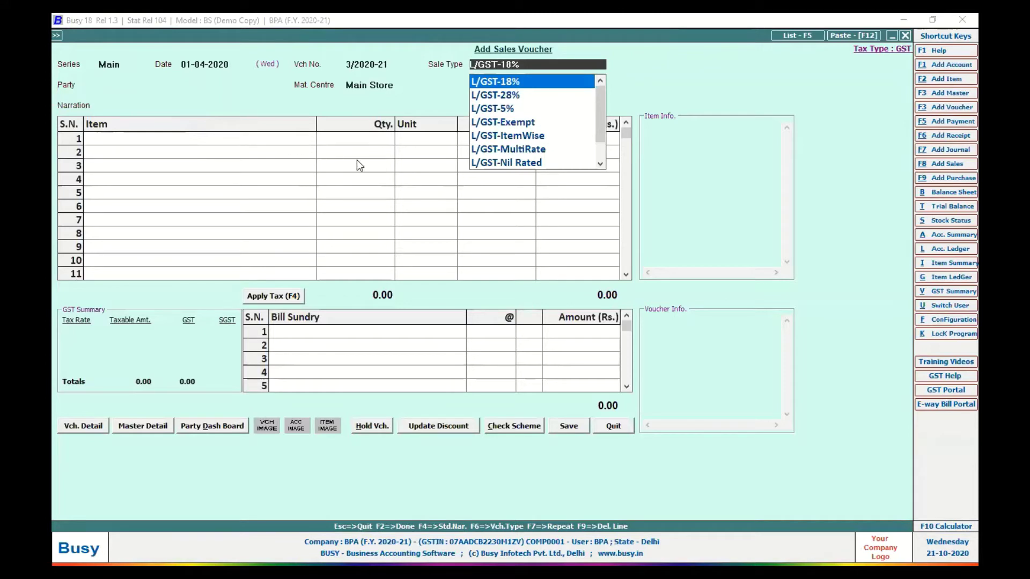
{"action": "left_click", "coordinate": [525, 150]}
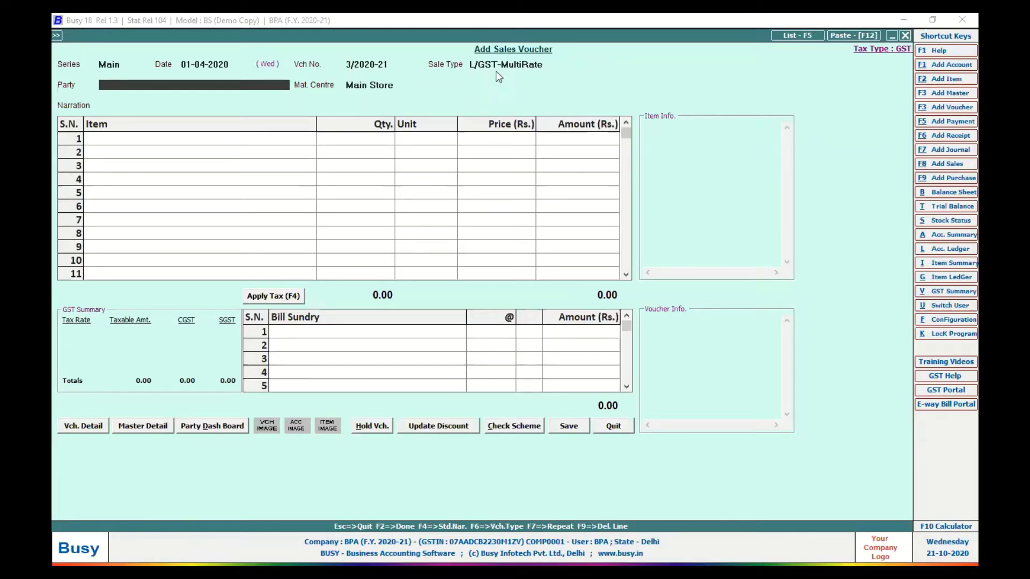
Examine the L/GST sale types available for the sales voucher, keeping L/GST-MultiRate selected
{"action": "left_click", "coordinate": [520, 68]}
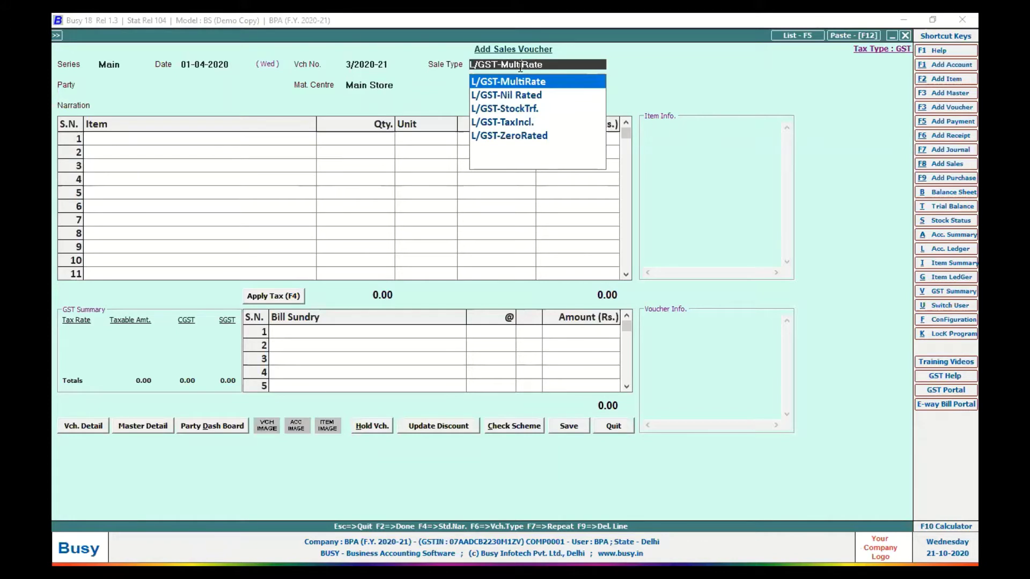
{"action": "key", "text": "BackSpace"}
{"action": "key", "text": "BackSpace"}
{"action": "key", "text": "BackSpace"}
{"action": "key", "text": "BackSpace"}
{"action": "key", "text": "BackSpace"}
{"action": "key", "text": "BackSpace"}
{"action": "key", "text": "BackSpace"}
{"action": "key", "text": "BackSpace"}
{"action": "key", "text": "BackSpace"}
{"action": "key", "text": "BackSpace"}
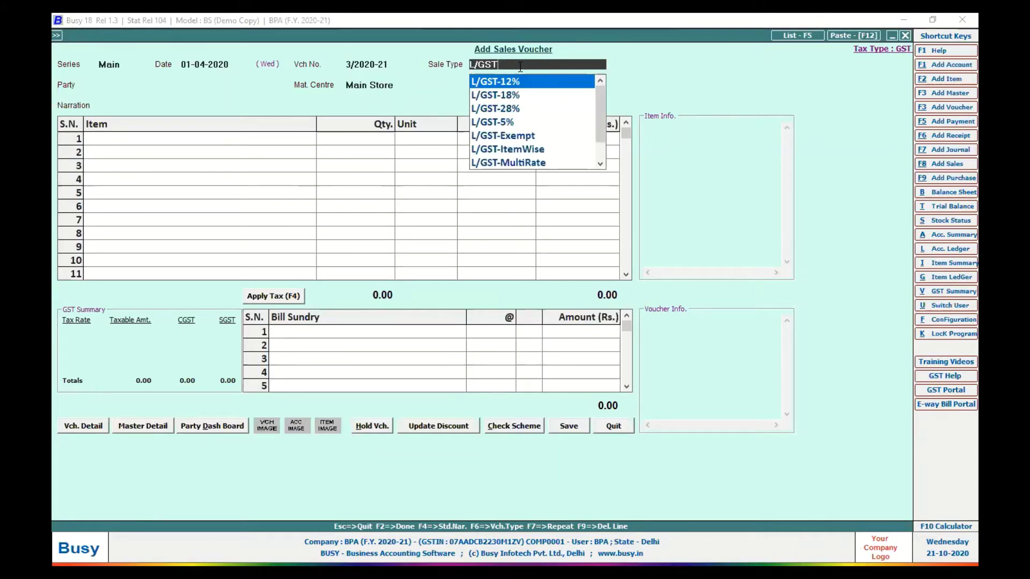
{"action": "key", "text": "Up"}
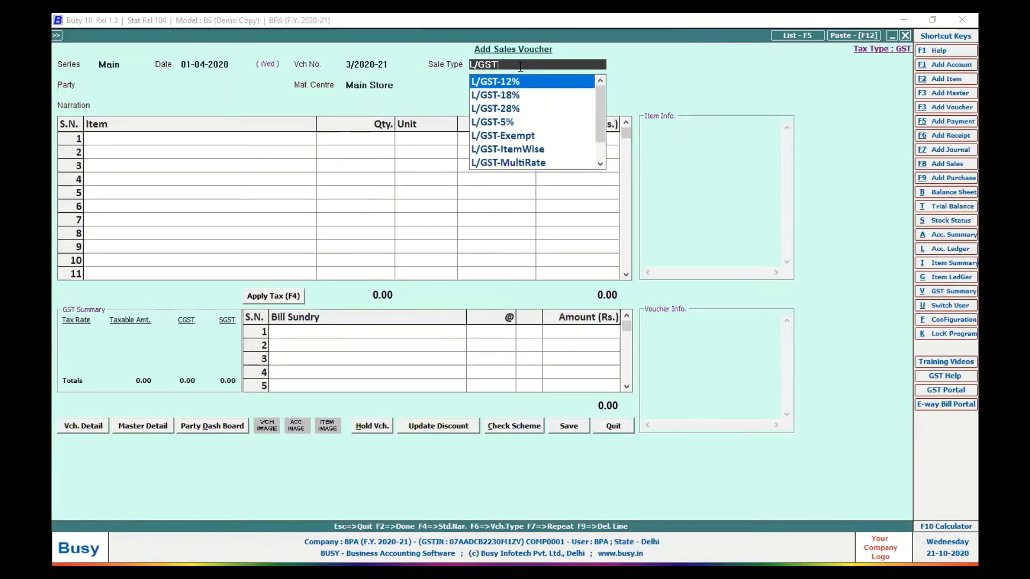
{"action": "key", "text": "Down"}
{"action": "key", "text": "Down"}
{"action": "key", "text": "Down"}
{"action": "key", "text": "Down"}
{"action": "key", "text": "Down"}
{"action": "key", "text": "Down"}
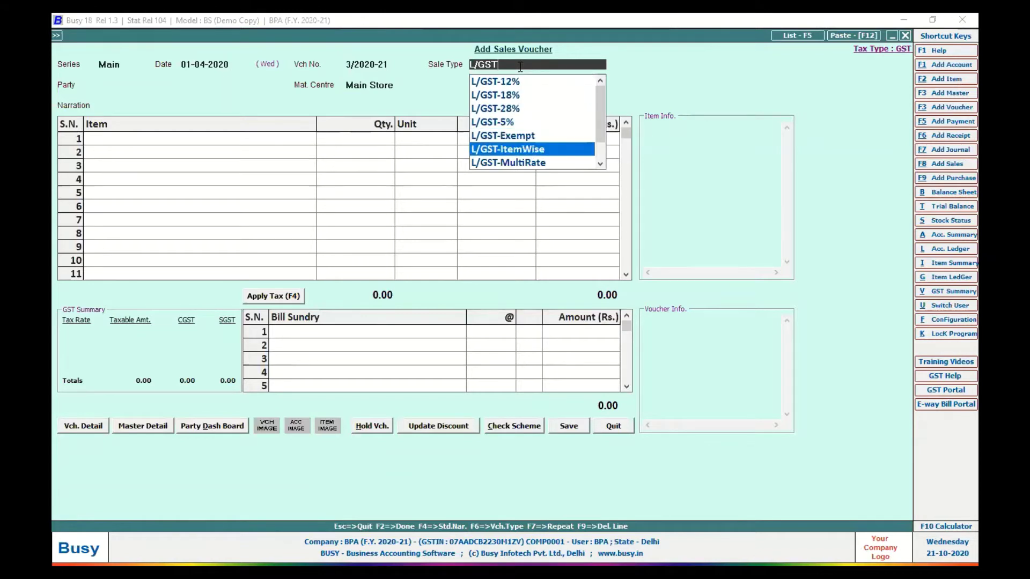
{"action": "key", "text": "Return"}
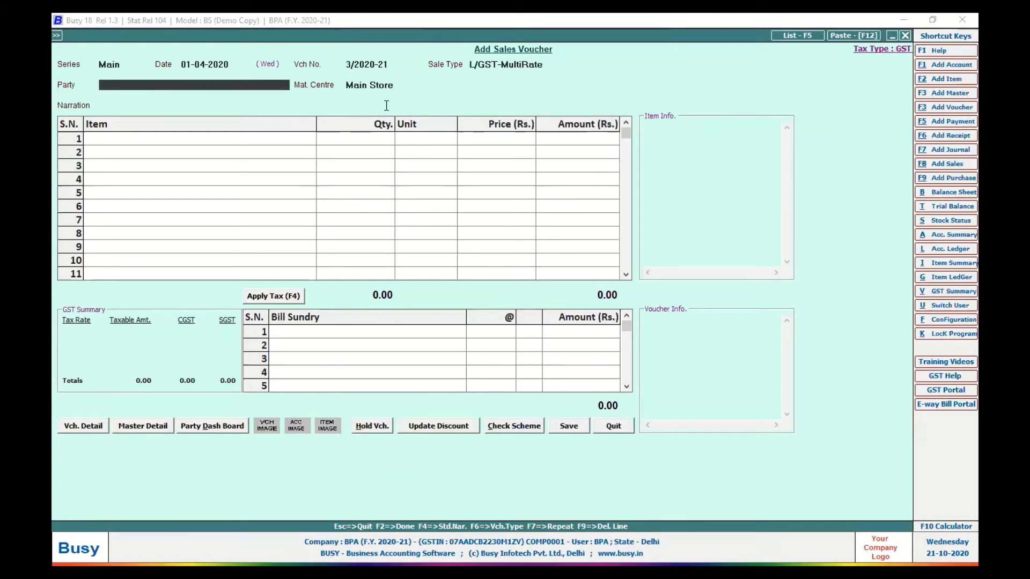
Choose the customer's account as the voucher's party and check the existing items for the first row
{"action": "type", "text": "ra"}
{"action": "key", "text": "Return"}
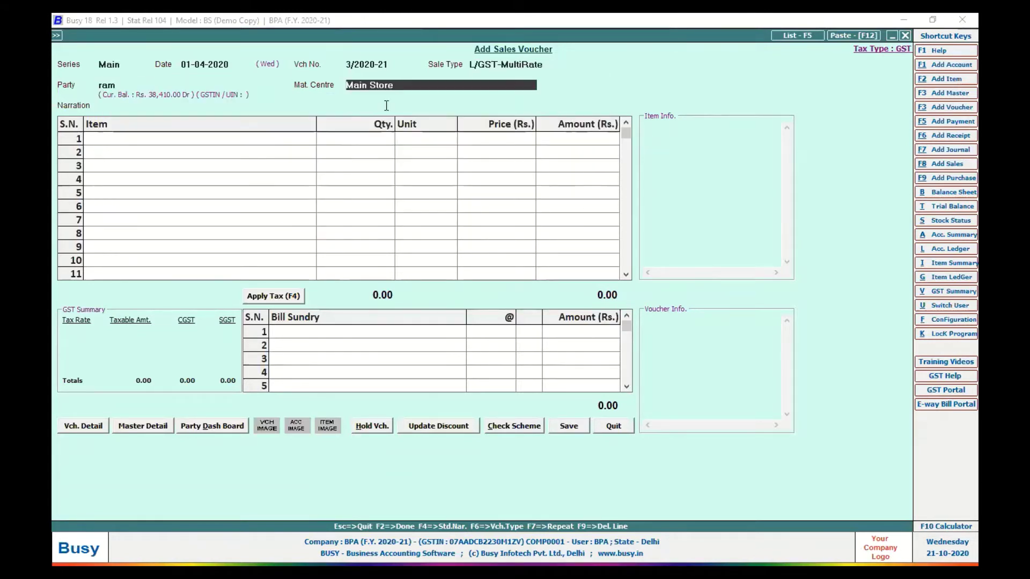
{"action": "left_click", "coordinate": [229, 143]}
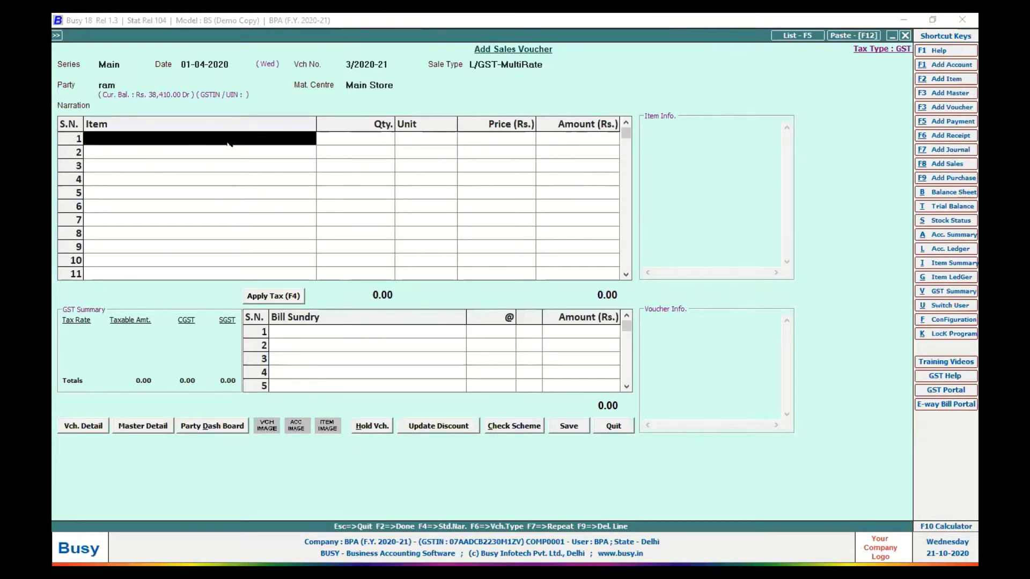
{"action": "type", "text": "m"}
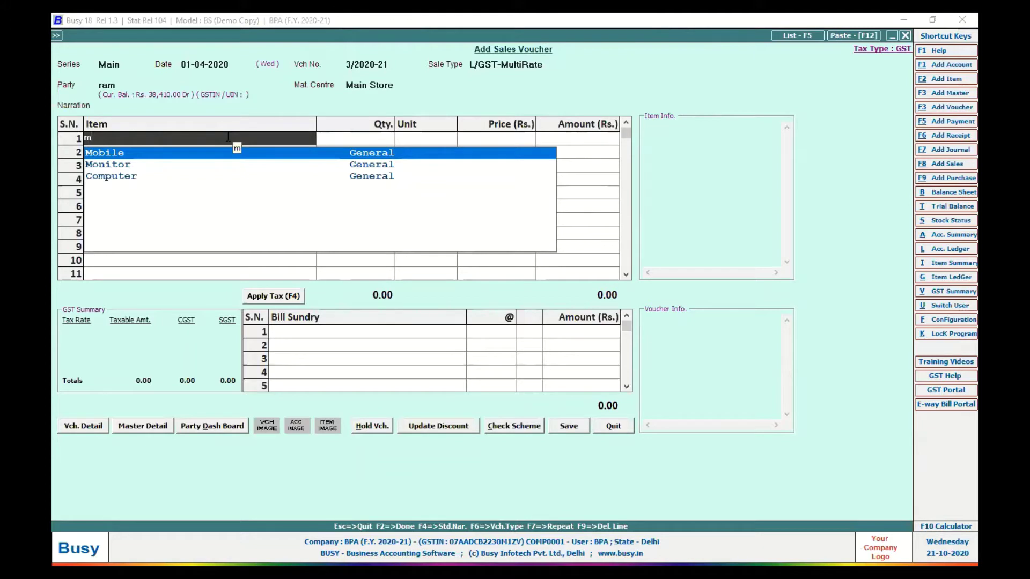
{"action": "key", "text": "BackSpace"}
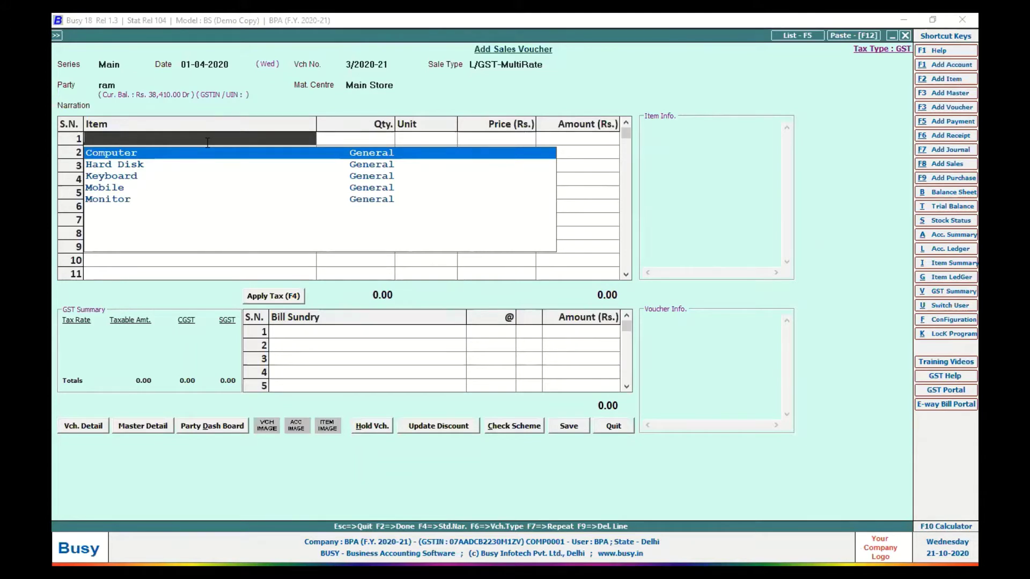
Create a new item master named Shirt in the General group with Pcs. as its unit
{"action": "left_click", "coordinate": [949, 79]}
{"action": "type", "text": "Shirt"}
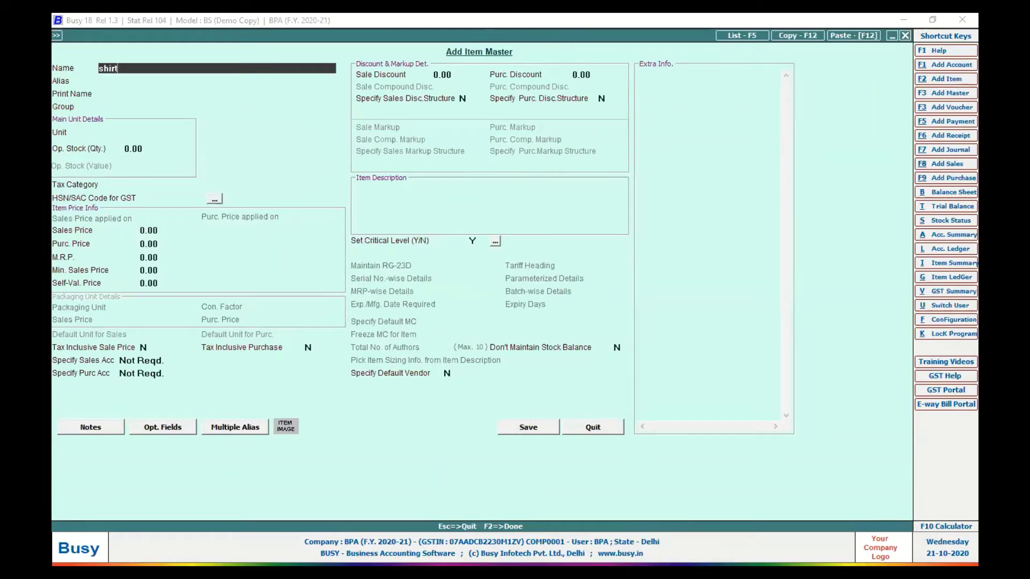
{"action": "key", "text": "Return"}
{"action": "key", "text": "Return"}
{"action": "key", "text": "Return"}
{"action": "key", "text": "Return"}
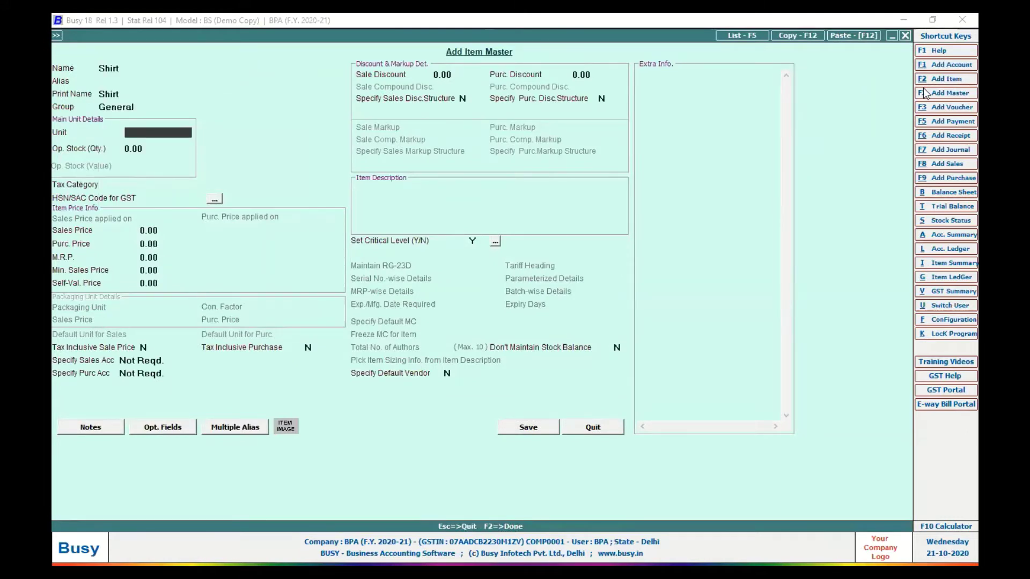
{"action": "key", "text": "Return"}
{"action": "key", "text": "Return"}
{"action": "key", "text": "Return"}
{"action": "key", "text": "Return"}
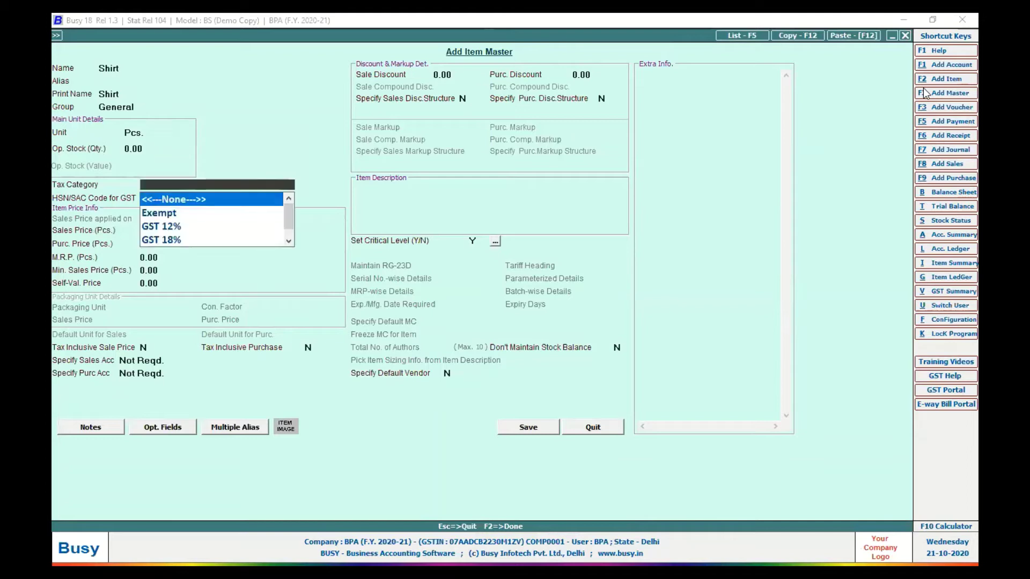
Set Shirt's tax category to GST 12% and HSN/SAC code to 1234, and save the item
{"action": "key", "text": "Return"}
{"action": "key", "text": "Up"}
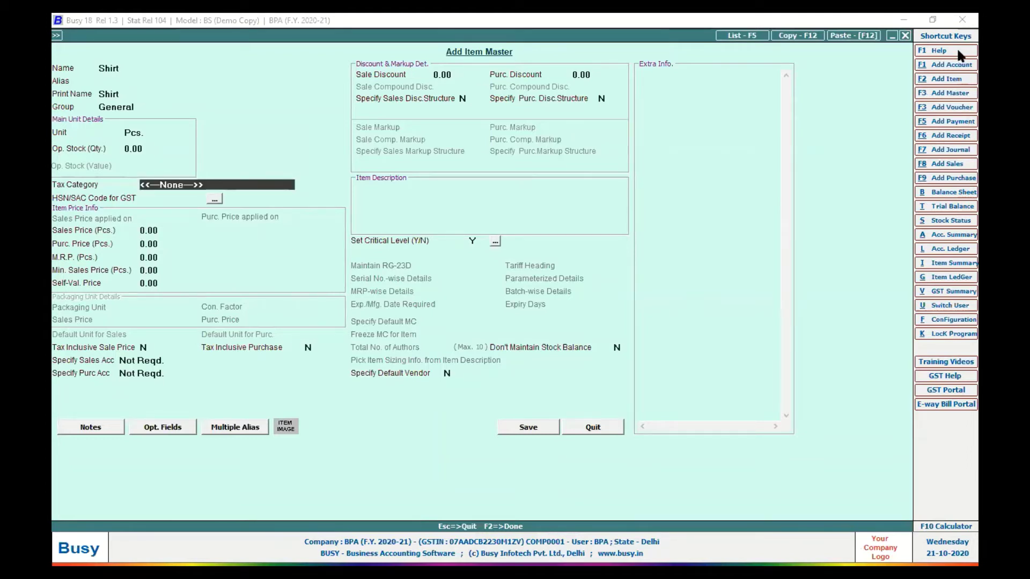
{"action": "key", "text": "Return"}
{"action": "key", "text": "Down"}
{"action": "key", "text": "Down"}
{"action": "key", "text": "Return"}
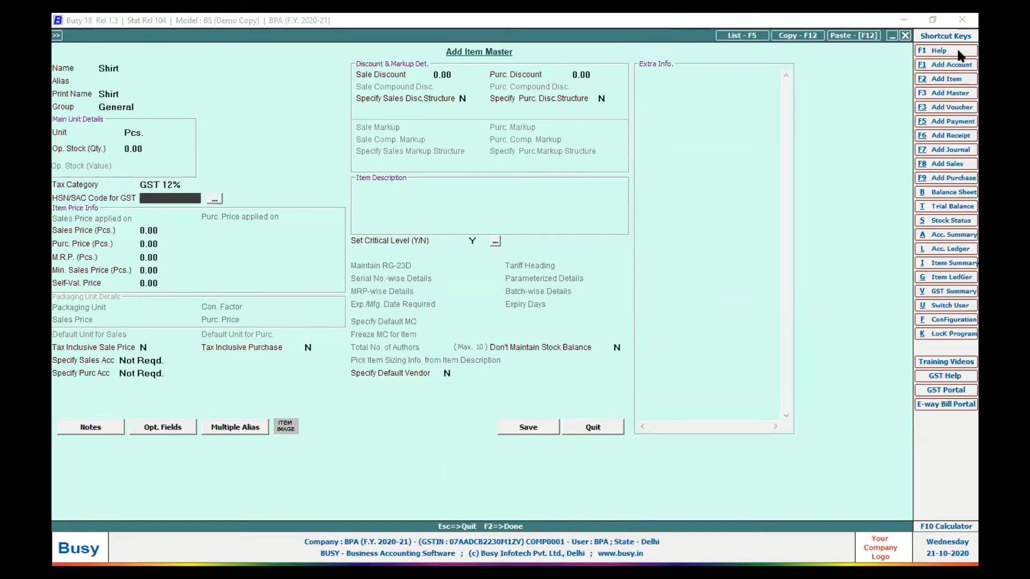
{"action": "type", "text": "1234"}
{"action": "key", "text": "Return"}
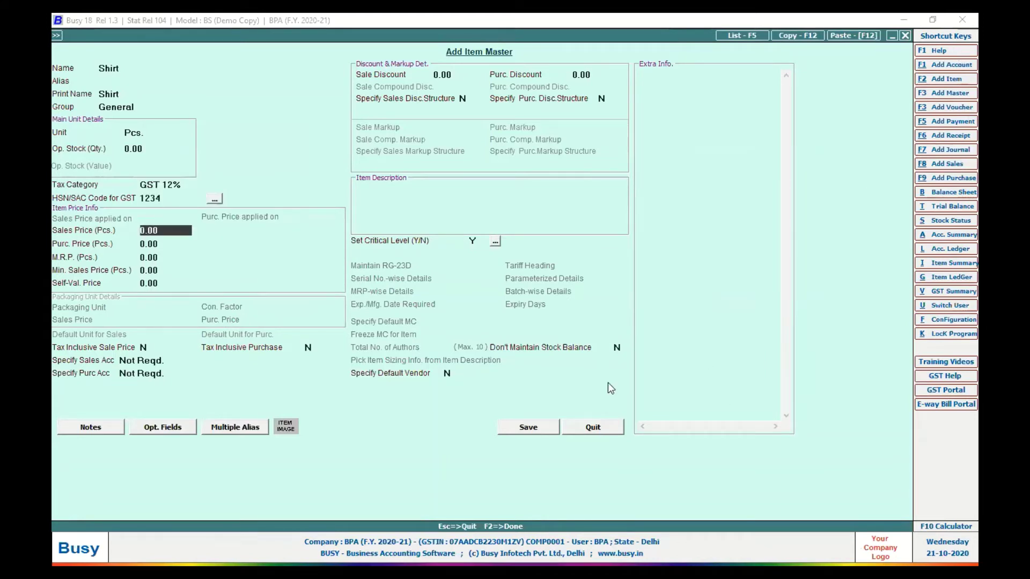
{"action": "left_click", "coordinate": [536, 428]}
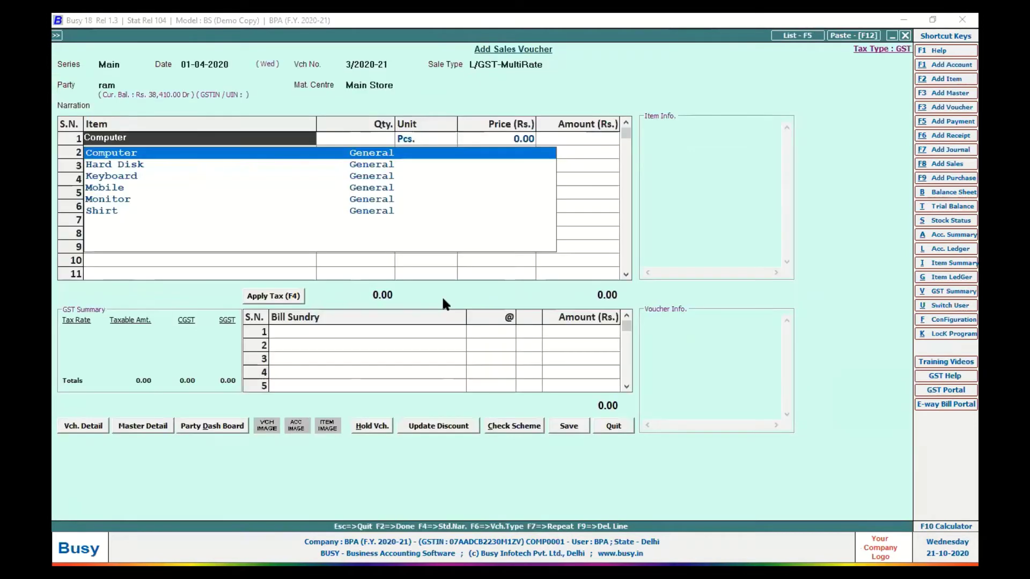
Enter Shirt in the first item row with quantity 10 and price Rs. 500, accepting the negative stock
{"action": "key", "text": "Down"}
{"action": "key", "text": "Down"}
{"action": "key", "text": "Down"}
{"action": "key", "text": "Down"}
{"action": "key", "text": "Down"}
{"action": "key", "text": "Return"}
{"action": "type", "text": "10"}
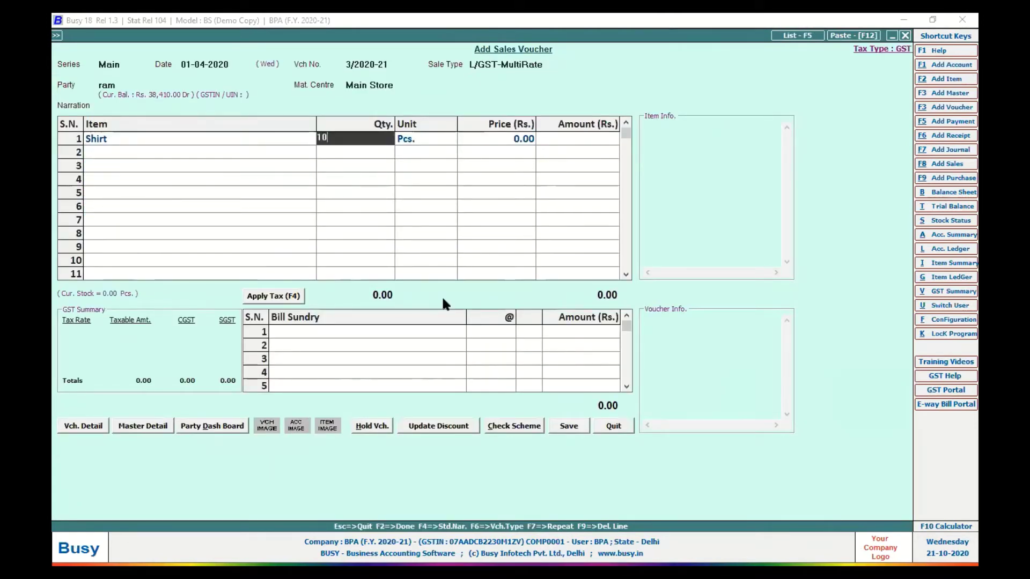
{"action": "key", "text": "Return"}
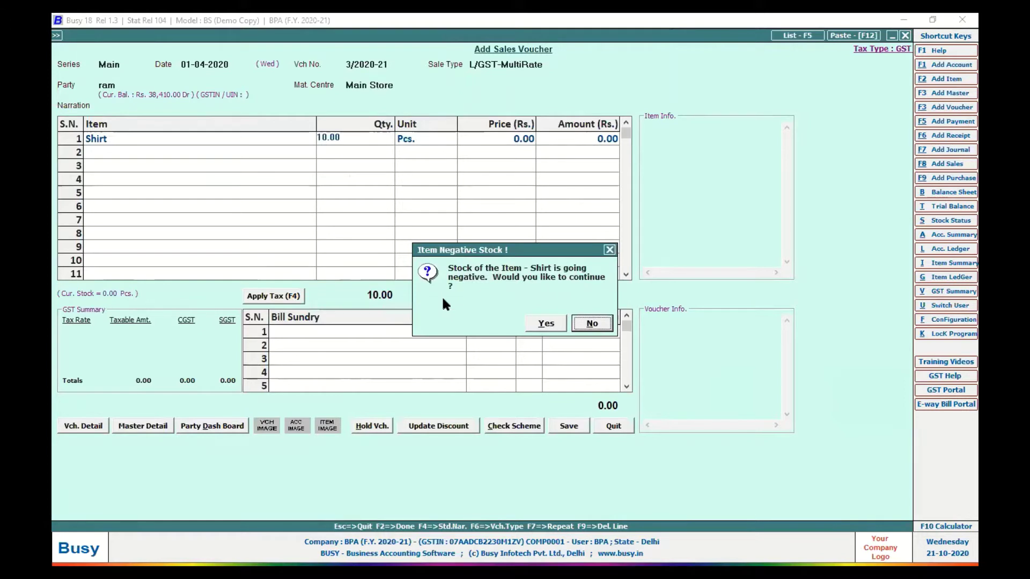
{"action": "key", "text": "Left"}
{"action": "key", "text": "Return"}
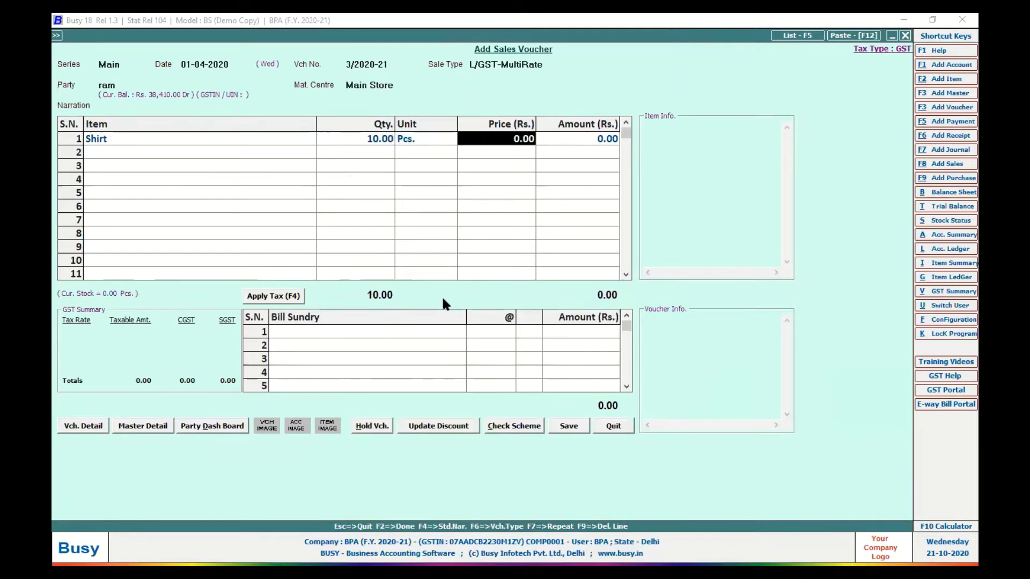
{"action": "type", "text": "500"}
{"action": "key", "text": "Return"}
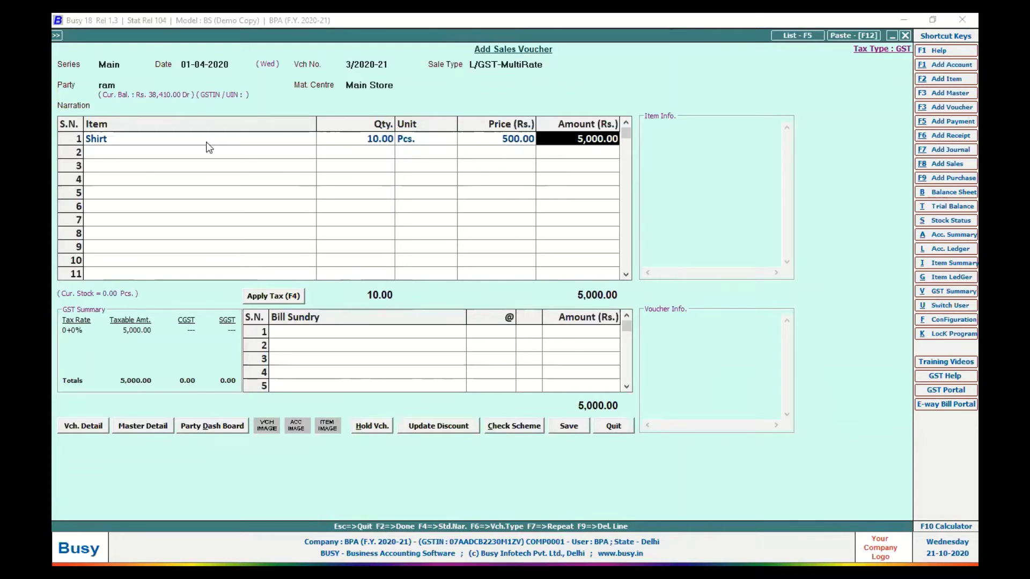
Start a new item master named Trouser from the second item row, with group General and unit Pcs
{"action": "left_click", "coordinate": [205, 157]}
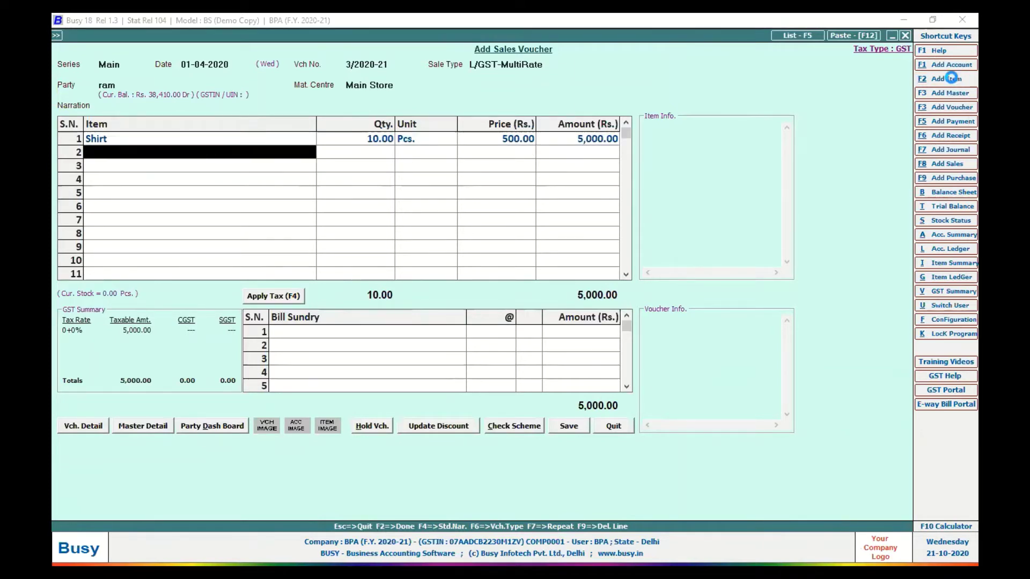
{"action": "left_click", "coordinate": [951, 78]}
{"action": "type", "text": "tr"}
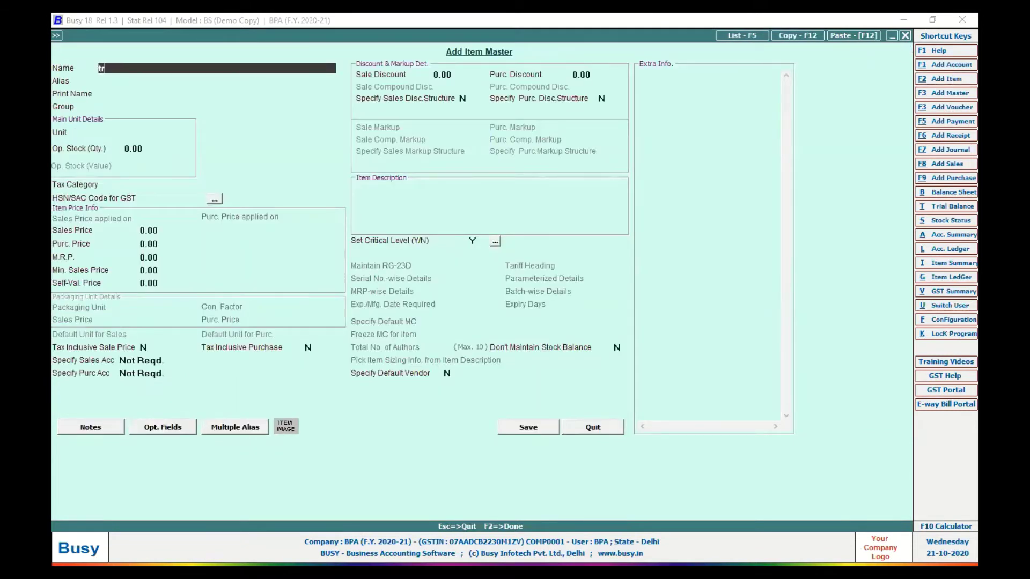
{"action": "type", "text": "ouser"}
{"action": "key", "text": "Return"}
{"action": "key", "text": "Return"}
{"action": "key", "text": "Return"}
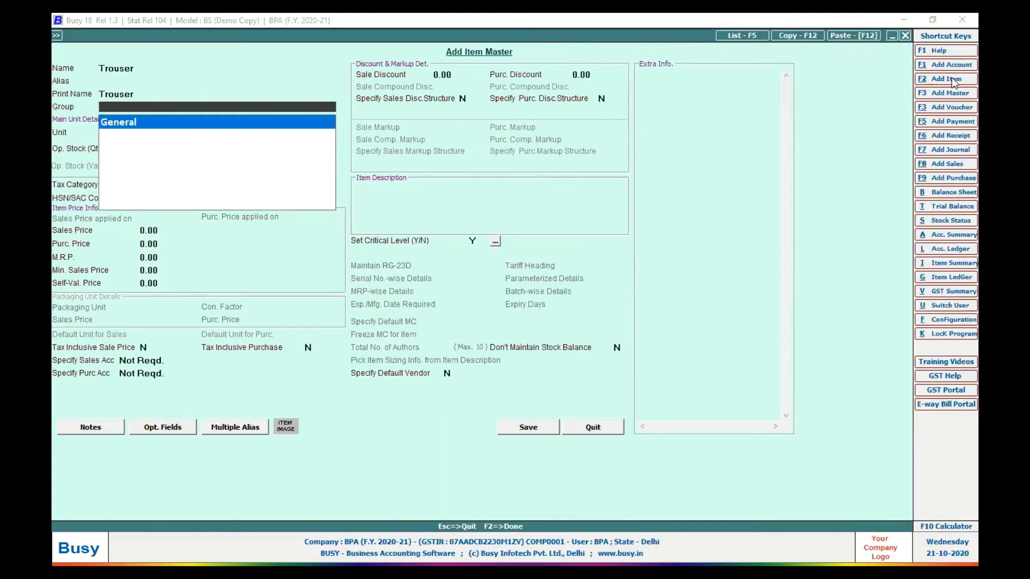
{"action": "key", "text": "Return"}
{"action": "key", "text": "Return"}
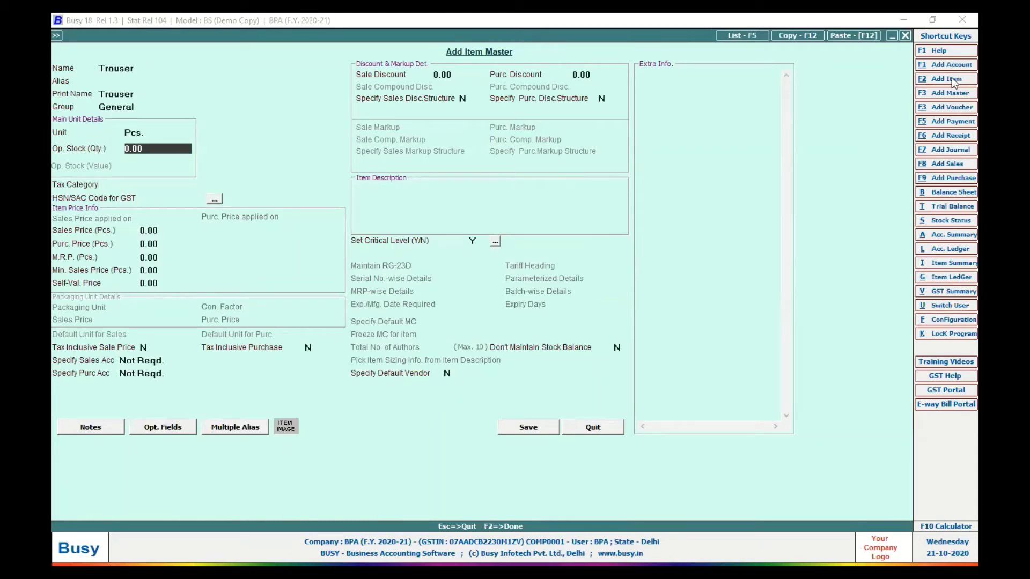
Leave Trouser's opening stock quantity at zero and set its tax category to GST 18%
{"action": "key", "text": "Return"}
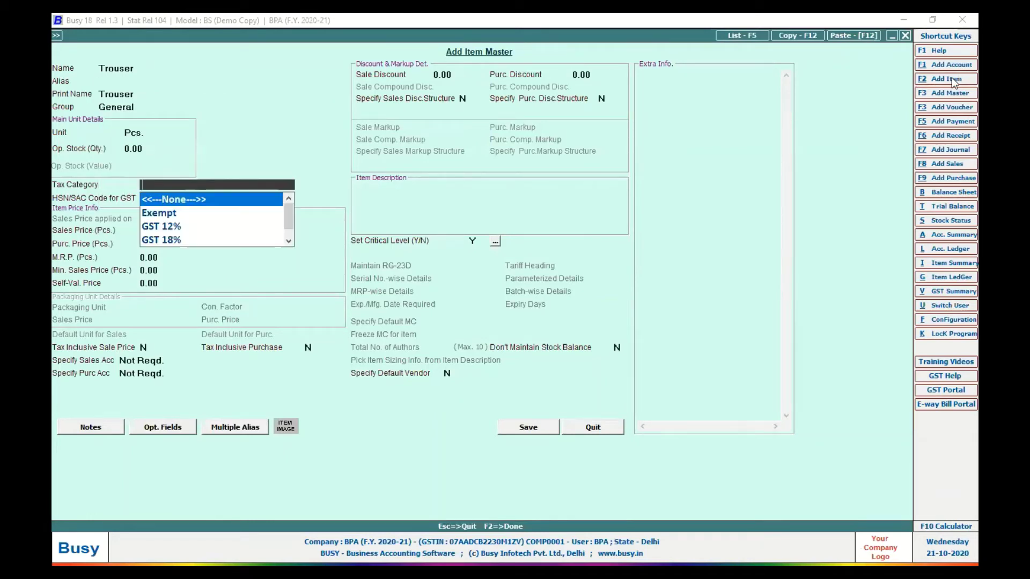
{"action": "key", "text": "Down"}
{"action": "key", "text": "Down"}
{"action": "key", "text": "Down"}
{"action": "key", "text": "Return"}
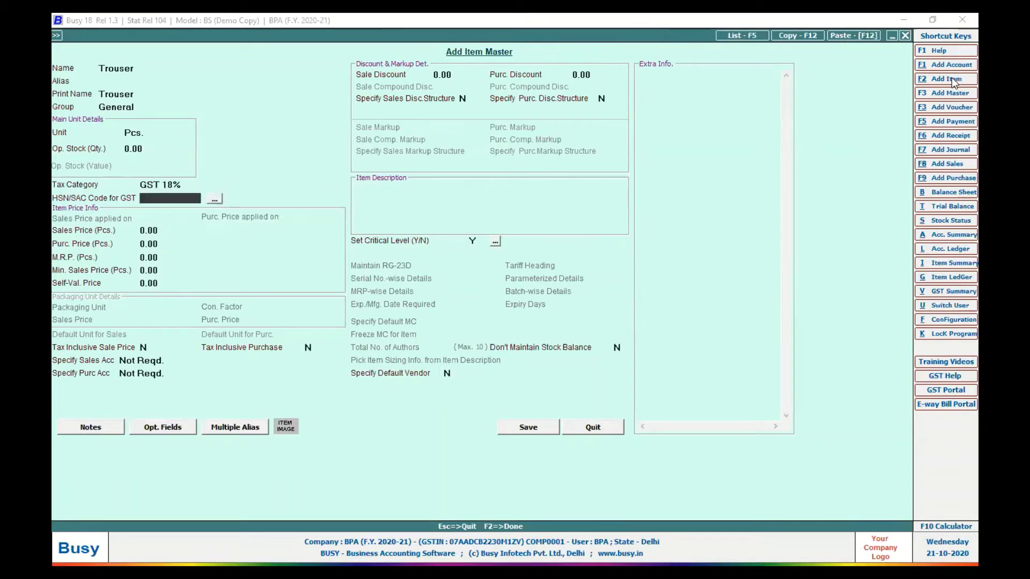
Set Trouser's HSN/SAC code to 56578 and save the item master
{"action": "type", "text": "56578"}
{"action": "key", "text": "Return"}
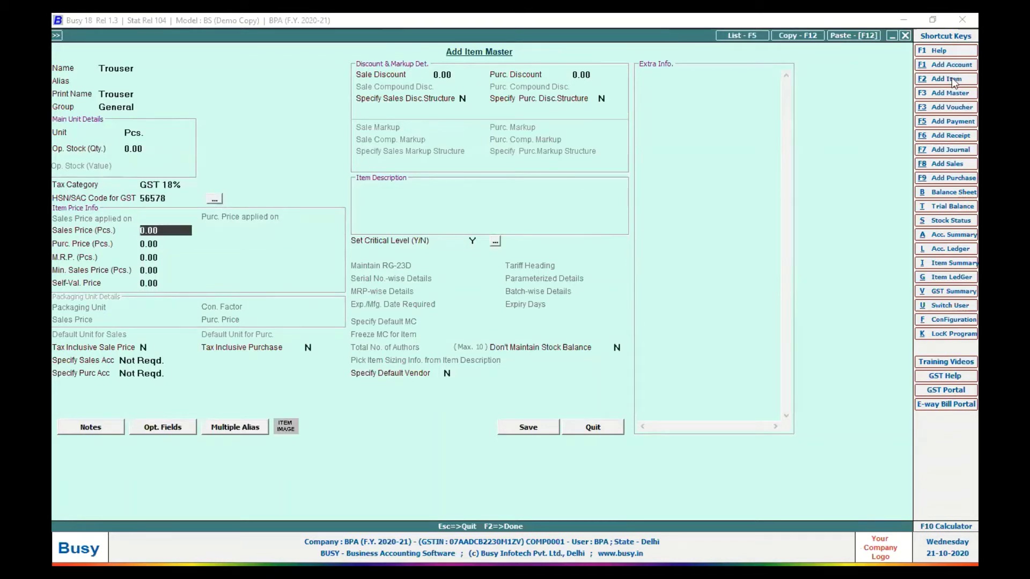
{"action": "left_click", "coordinate": [536, 426]}
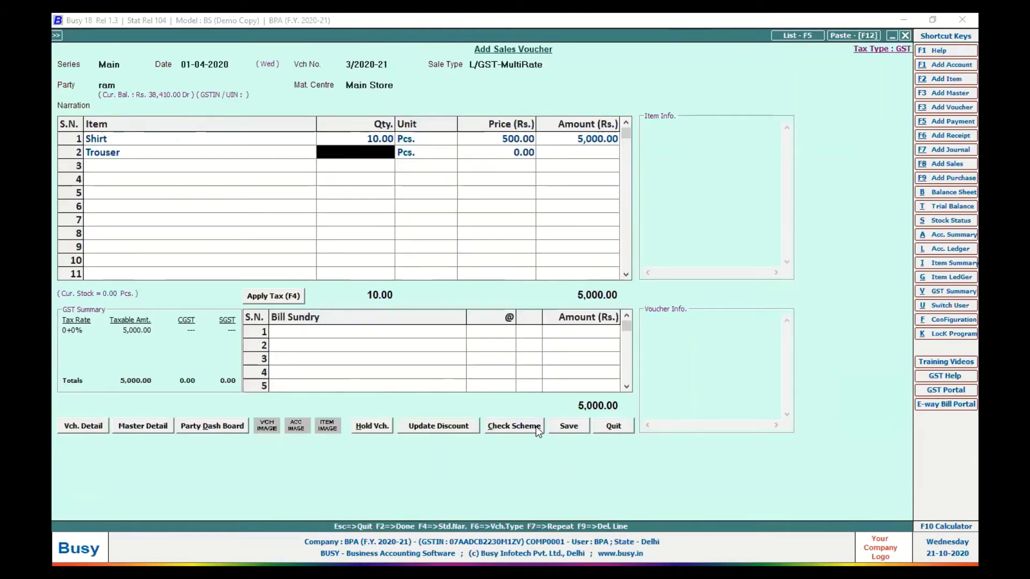
Enter Trouser's quantity as 5 and price as Rs. 1,000, accepting the negative stock, and apply GST to the voucher
{"action": "type", "text": "5"}
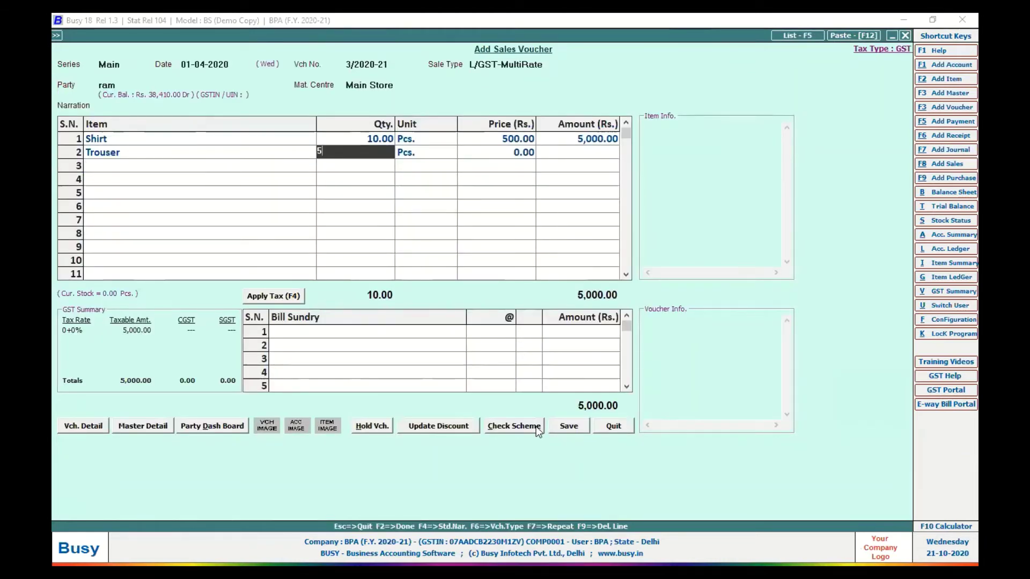
{"action": "key", "text": "Return"}
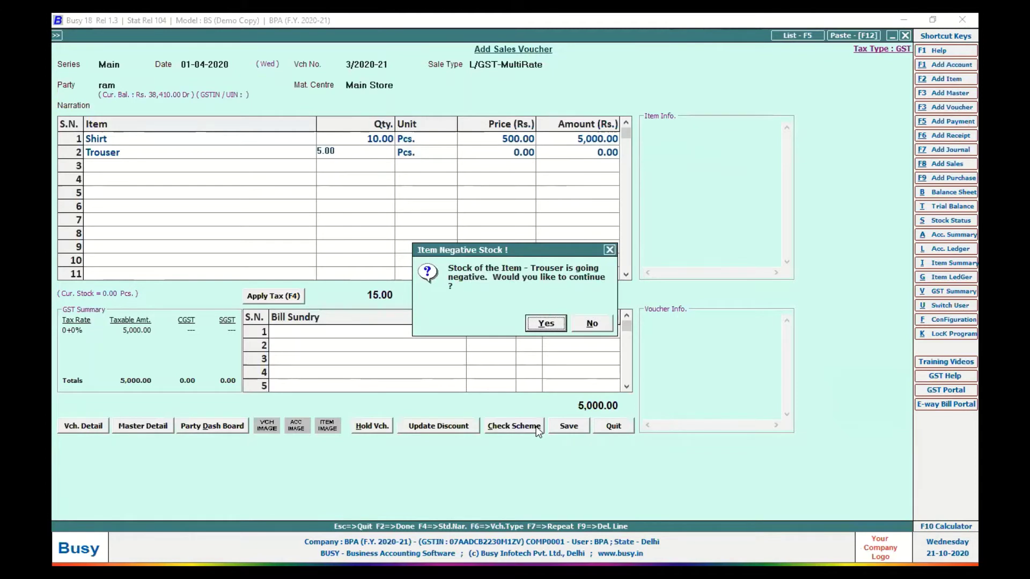
{"action": "key", "text": "Return"}
{"action": "type", "text": "1000"}
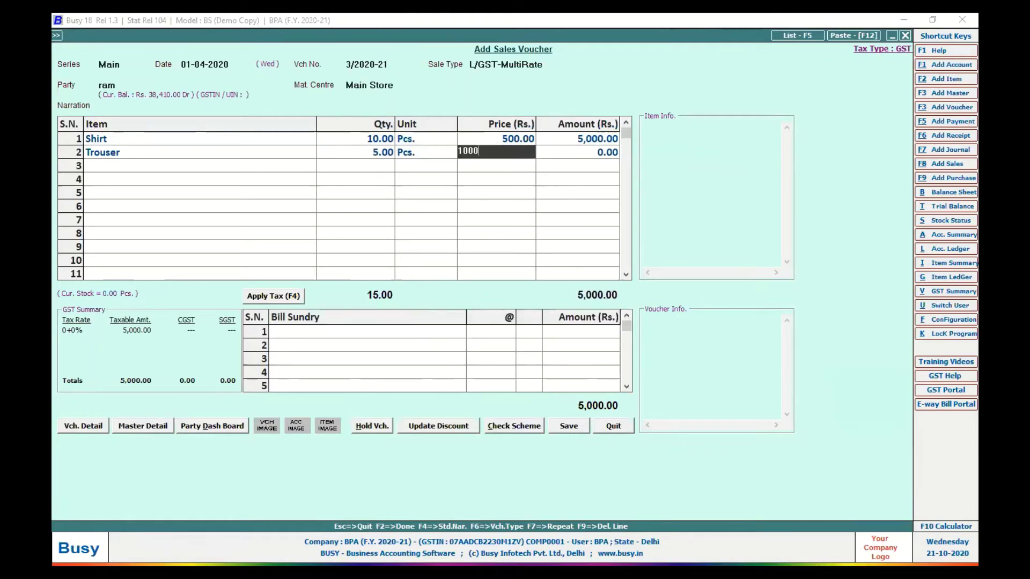
{"action": "key", "text": "Return"}
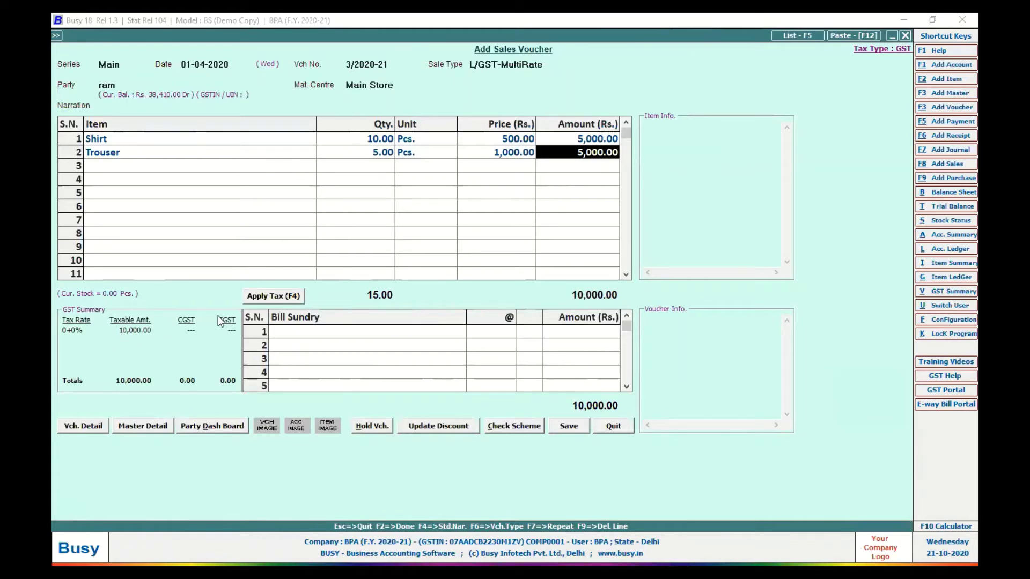
{"action": "left_click", "coordinate": [278, 297]}
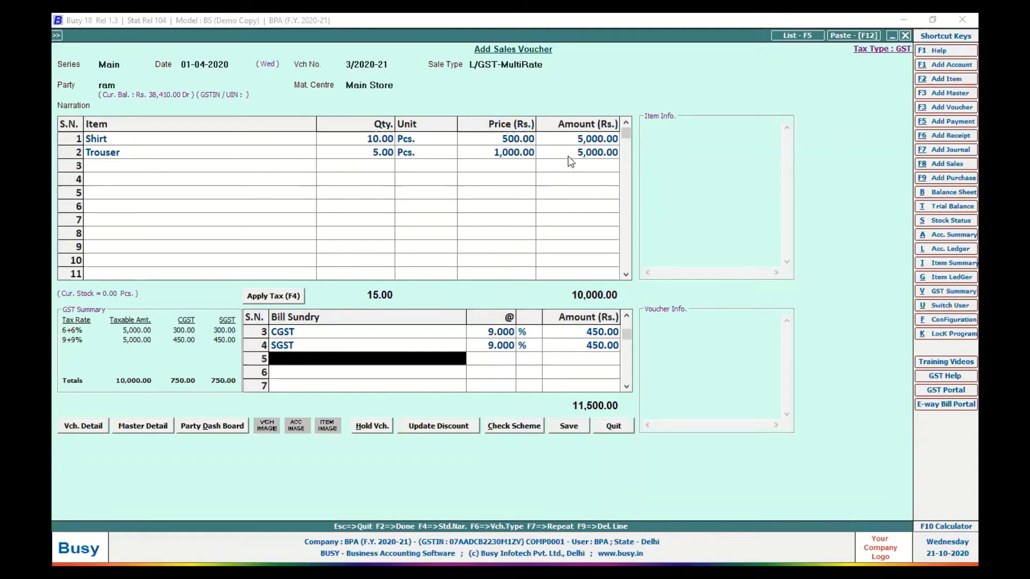
Set Trouser's price to Rs. 1,200 and reapply the tax to the sales voucher
{"action": "left_click", "coordinate": [502, 155]}
{"action": "type", "text": "1,200"}
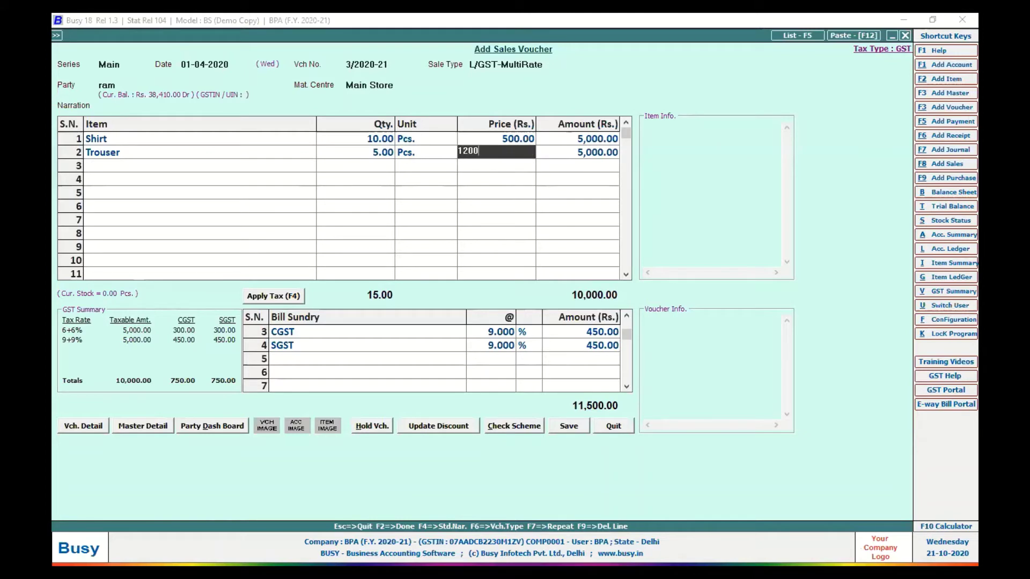
{"action": "key", "text": "Return"}
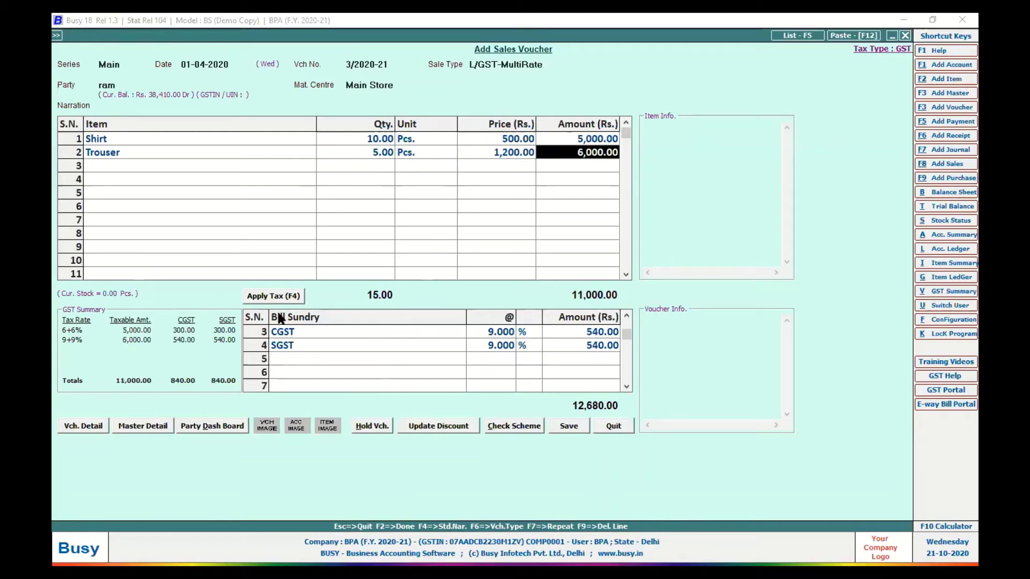
{"action": "left_click", "coordinate": [268, 296]}
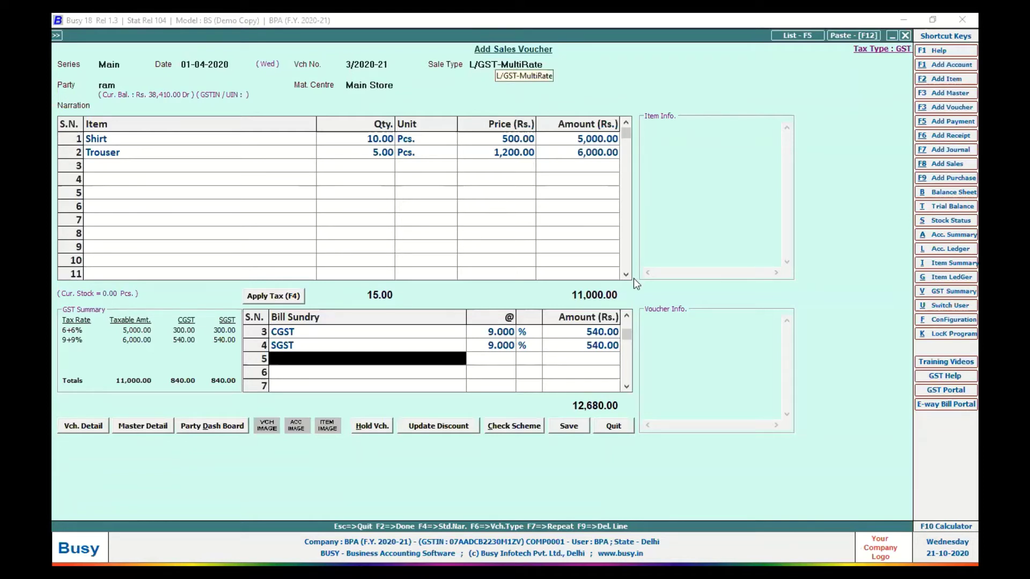
Save the multi-rate sales voucher, adjusting the party's full amount as a New Ref. with the default reference and due date
{"action": "left_click", "coordinate": [563, 428]}
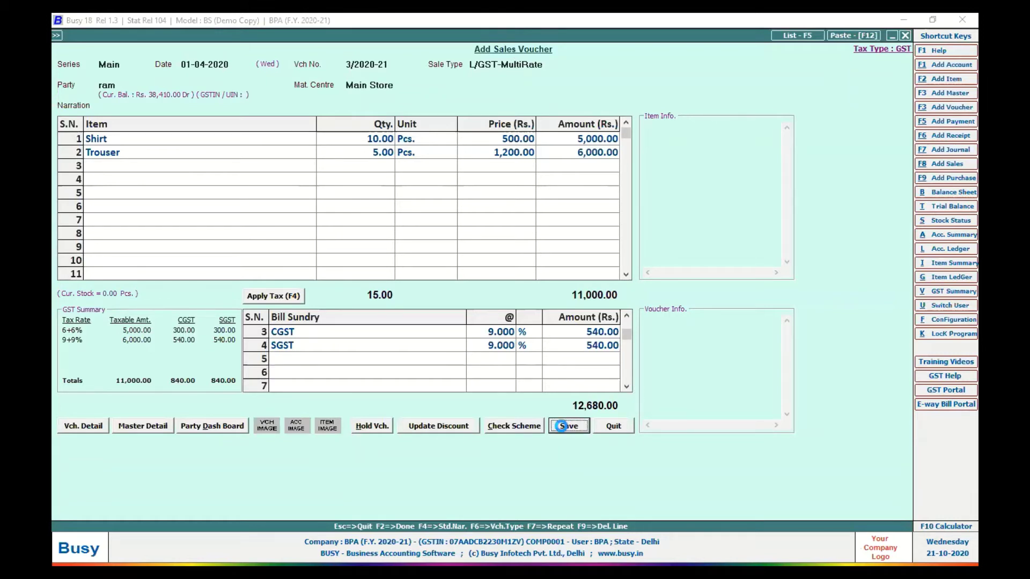
{"action": "key", "text": "Down"}
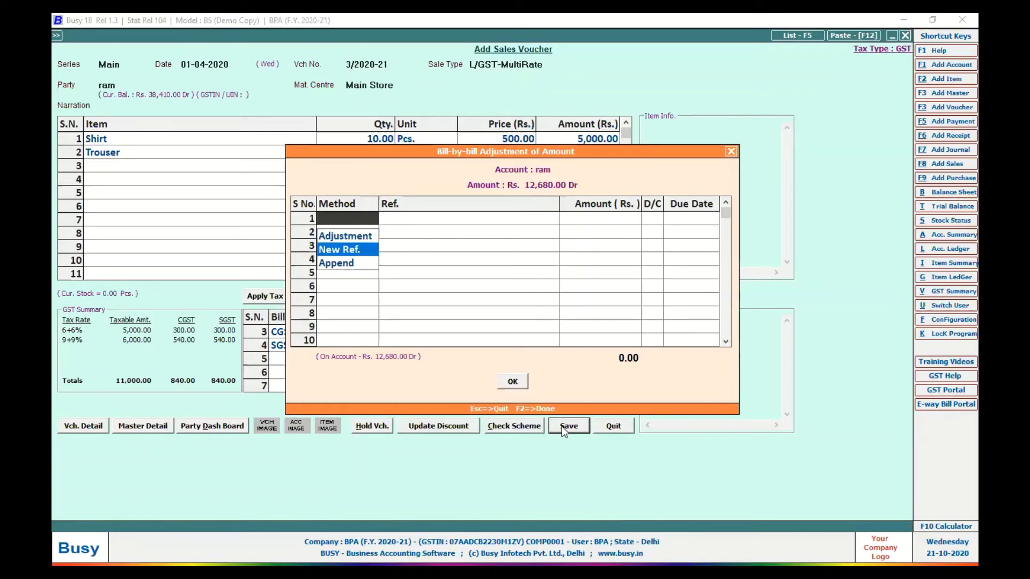
{"action": "key", "text": "Return"}
{"action": "key", "text": "Return"}
{"action": "key", "text": "Return"}
{"action": "key", "text": "Return"}
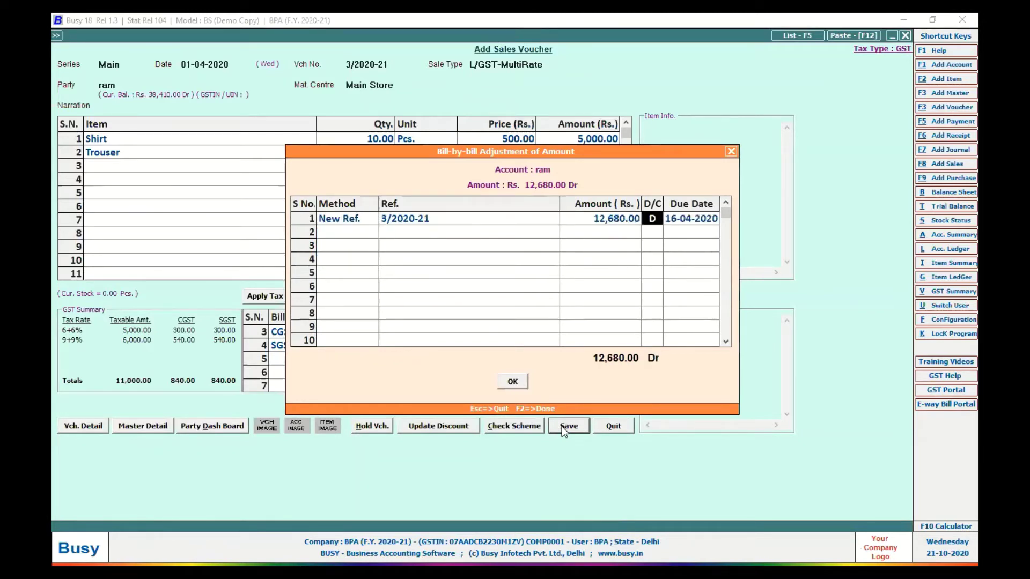
{"action": "key", "text": "Return"}
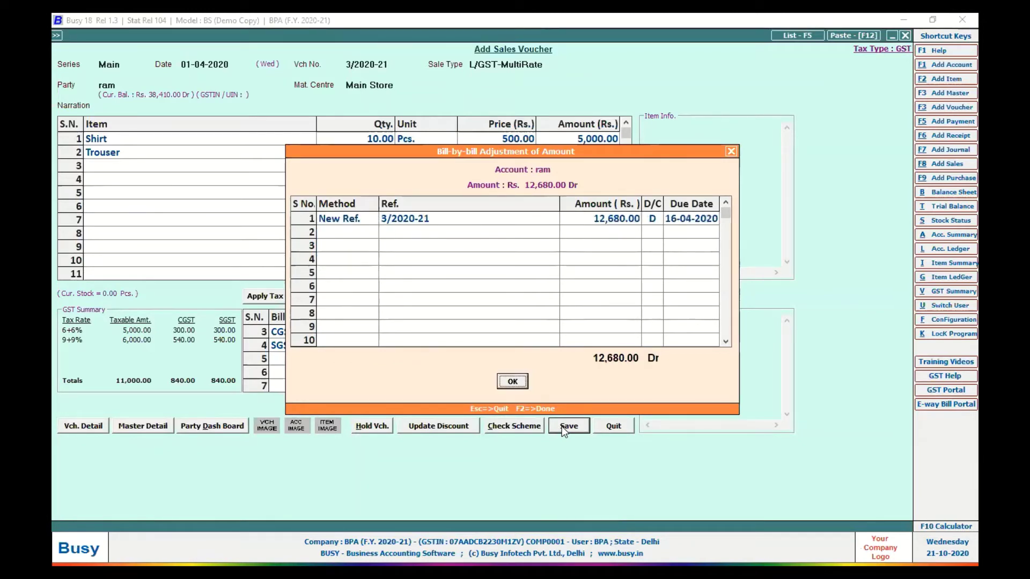
{"action": "key", "text": "Return"}
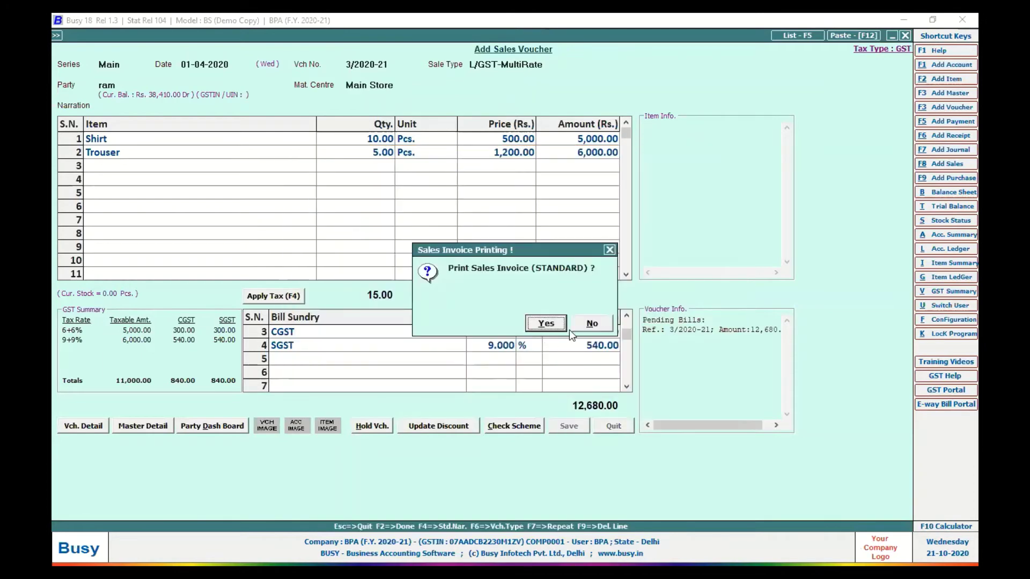
Preview the STANDARD sales invoice, examine its item lines, tax breakup and totals, and close the preview
{"action": "left_click", "coordinate": [550, 320]}
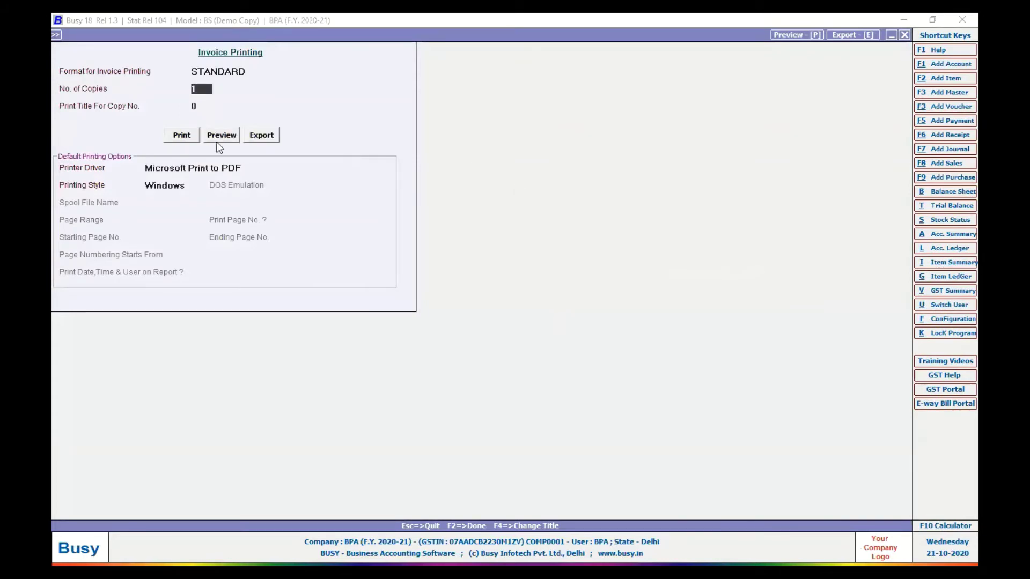
{"action": "left_click", "coordinate": [225, 136]}
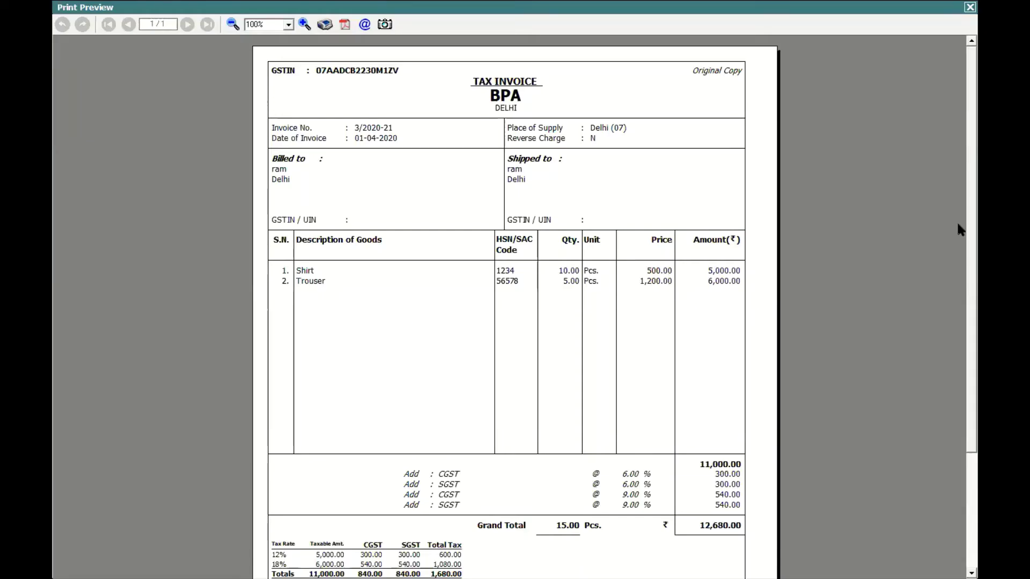
{"action": "scroll", "coordinate": [961, 318], "scroll_direction": "down", "scroll_amount": 3}
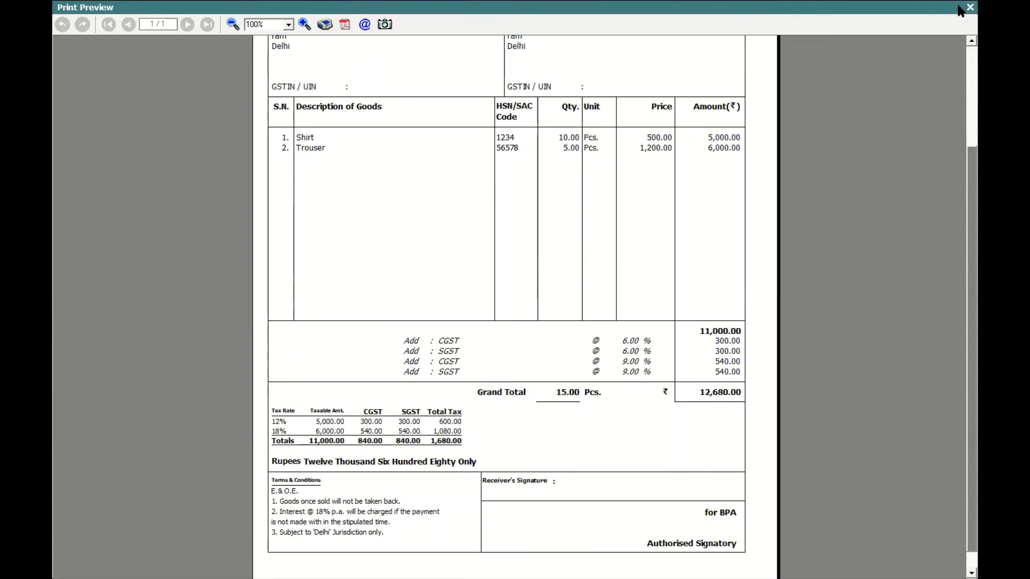
{"action": "key", "text": "Escape"}
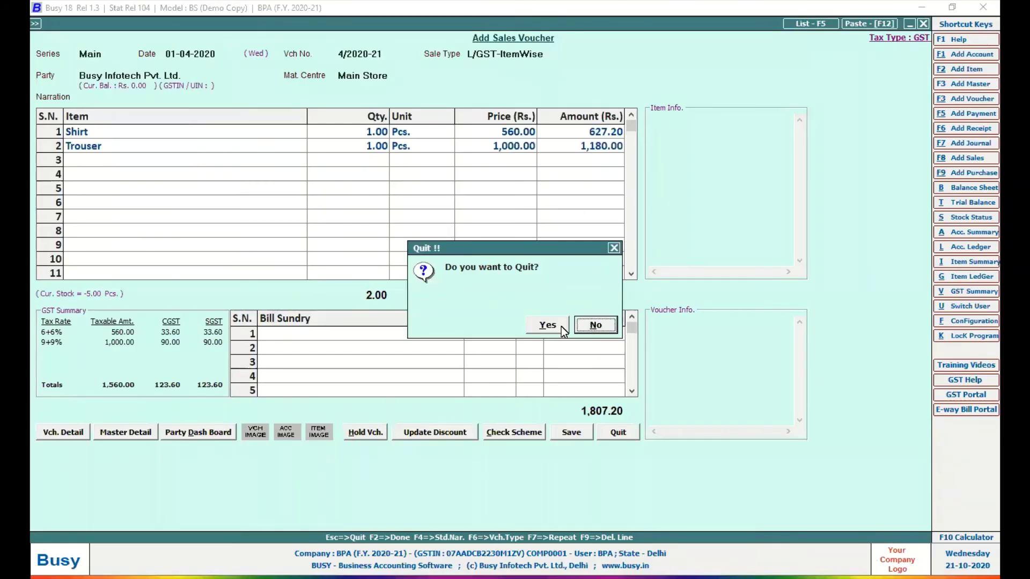
Quit the unsaved item-wise sales voucher and start a new sales voucher in the Main series
{"action": "left_click", "coordinate": [552, 329]}
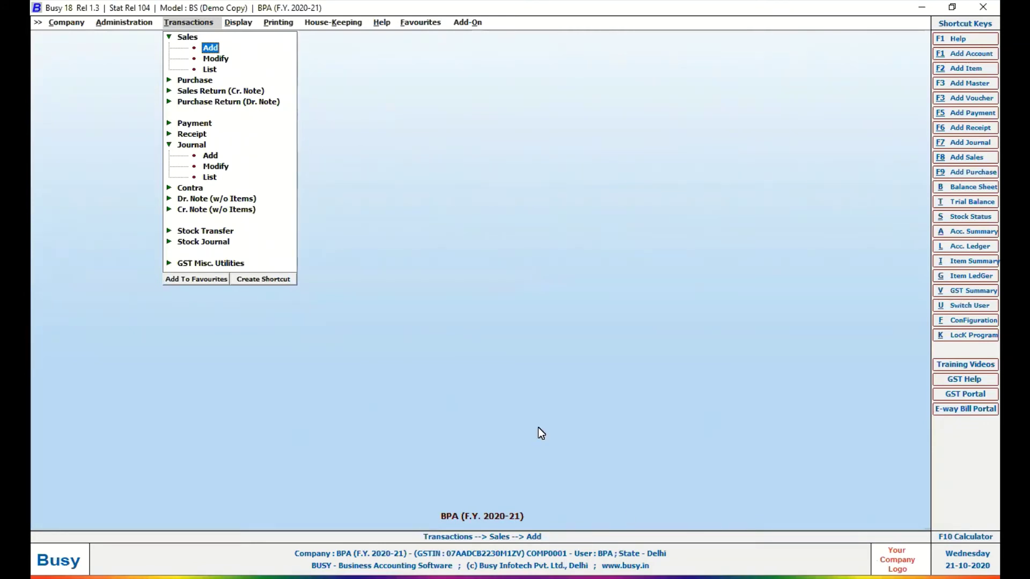
{"action": "key", "text": "Return"}
{"action": "key", "text": "Return"}
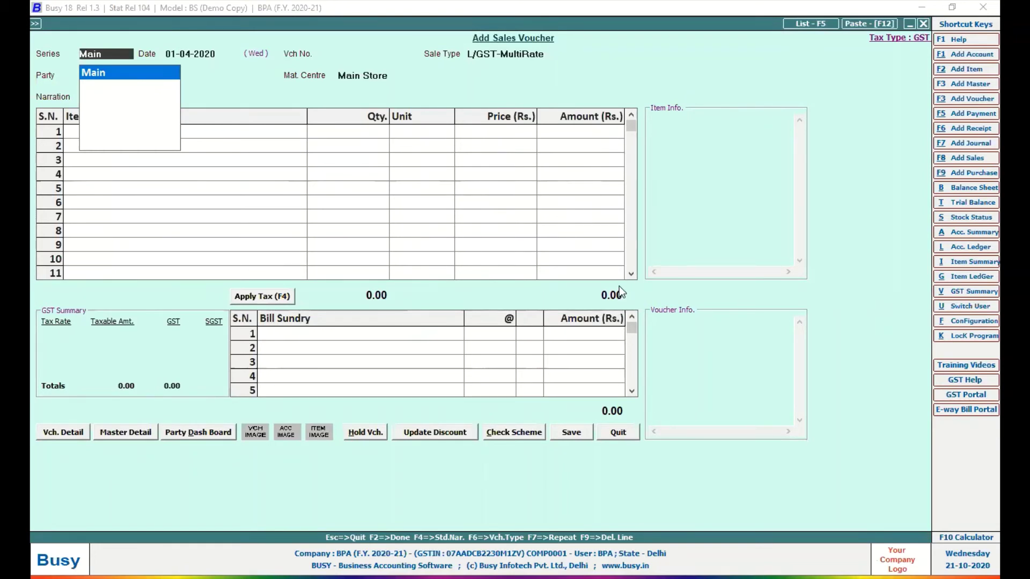
{"action": "key", "text": "Return"}
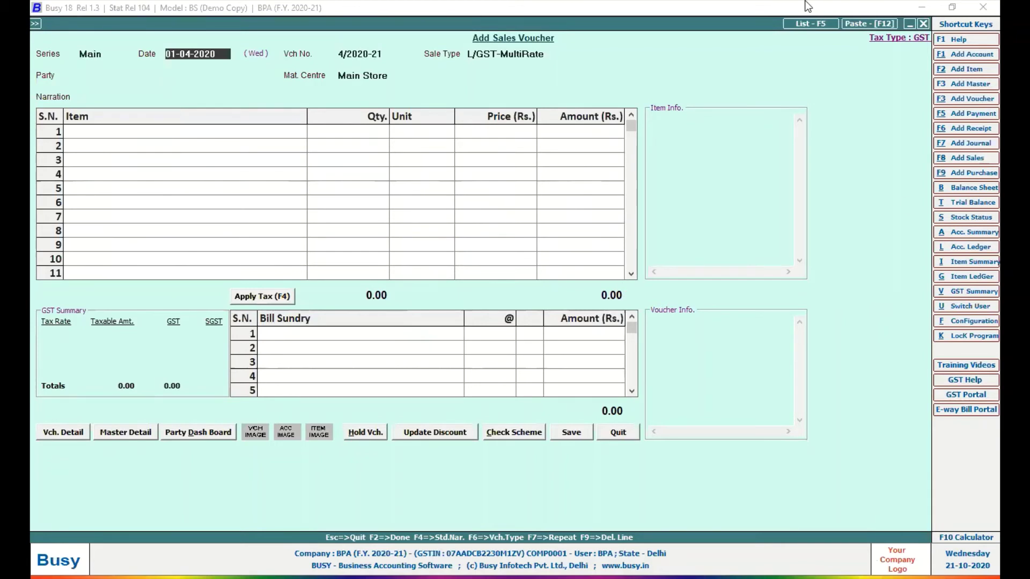
Set the new voucher's sale type to L/GST-ItemWise
{"action": "left_click", "coordinate": [523, 56]}
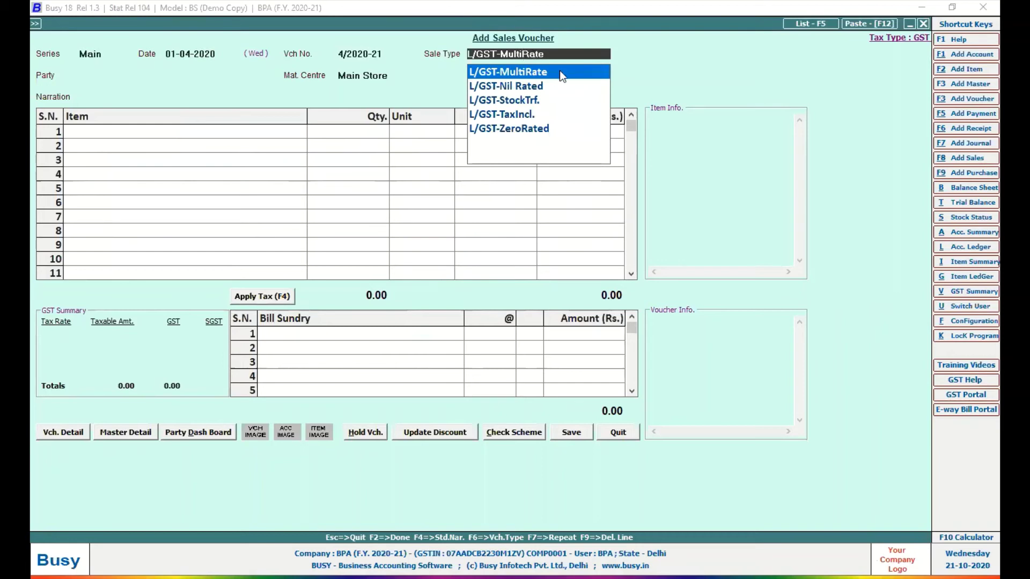
{"action": "key", "text": "BackSpace"}
{"action": "key", "text": "BackSpace"}
{"action": "key", "text": "BackSpace"}
{"action": "key", "text": "BackSpace"}
{"action": "key", "text": "BackSpace"}
{"action": "key", "text": "BackSpace"}
{"action": "key", "text": "BackSpace"}
{"action": "key", "text": "BackSpace"}
{"action": "key", "text": "BackSpace"}
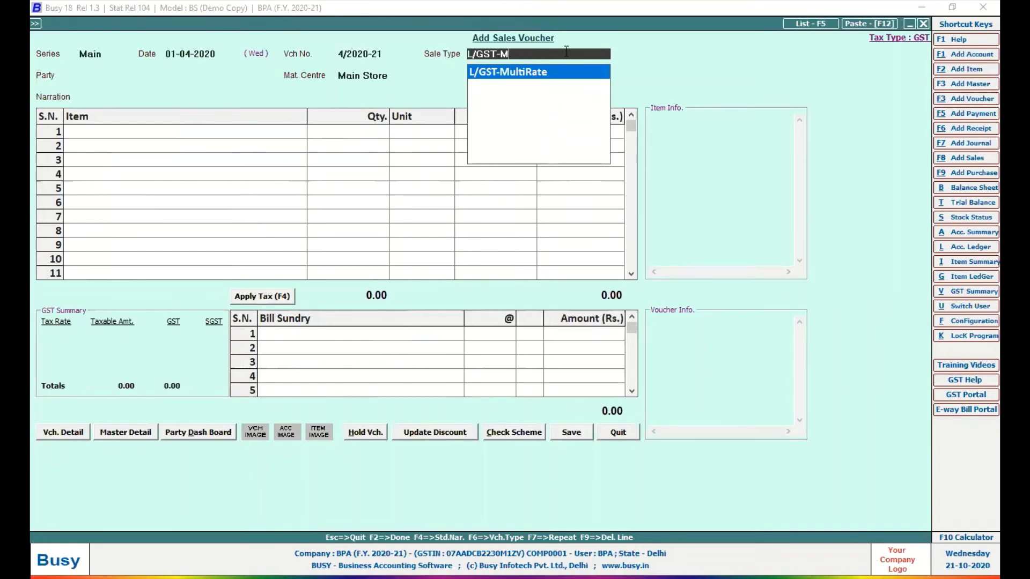
{"action": "key", "text": "Down"}
{"action": "key", "text": "Down"}
{"action": "key", "text": "Down"}
{"action": "key", "text": "Down"}
{"action": "key", "text": "Down"}
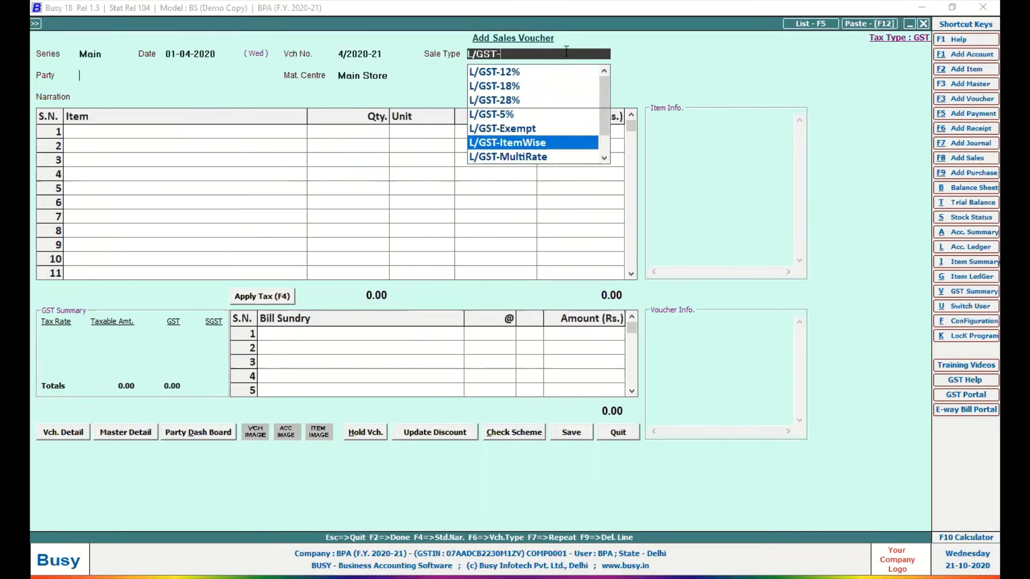
{"action": "key", "text": "Return"}
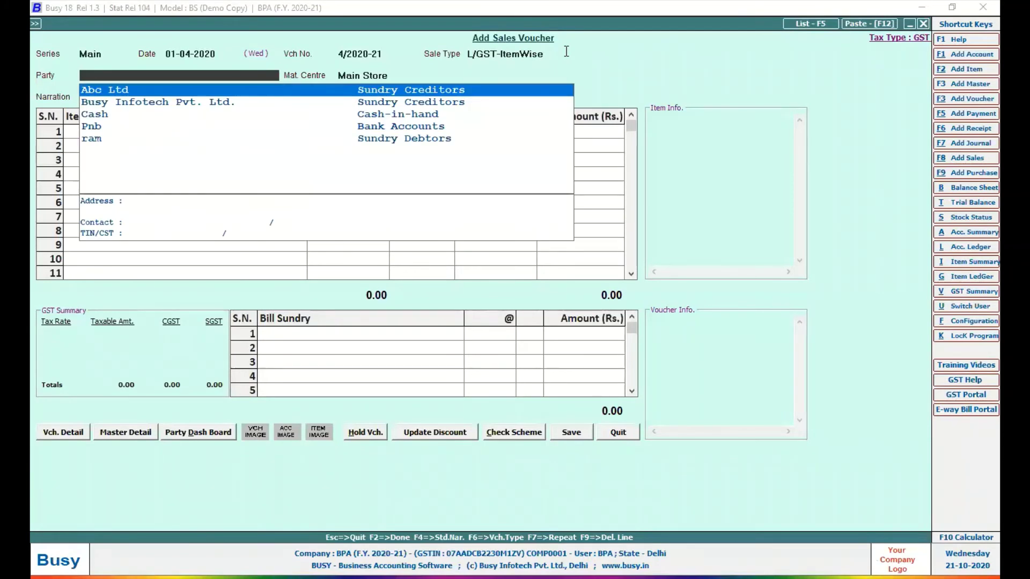
Select the Sundry Debtors account as the voucher's party
{"action": "key", "text": "Down"}
{"action": "key", "text": "Down"}
{"action": "key", "text": "Down"}
{"action": "key", "text": "Down"}
{"action": "key", "text": "Return"}
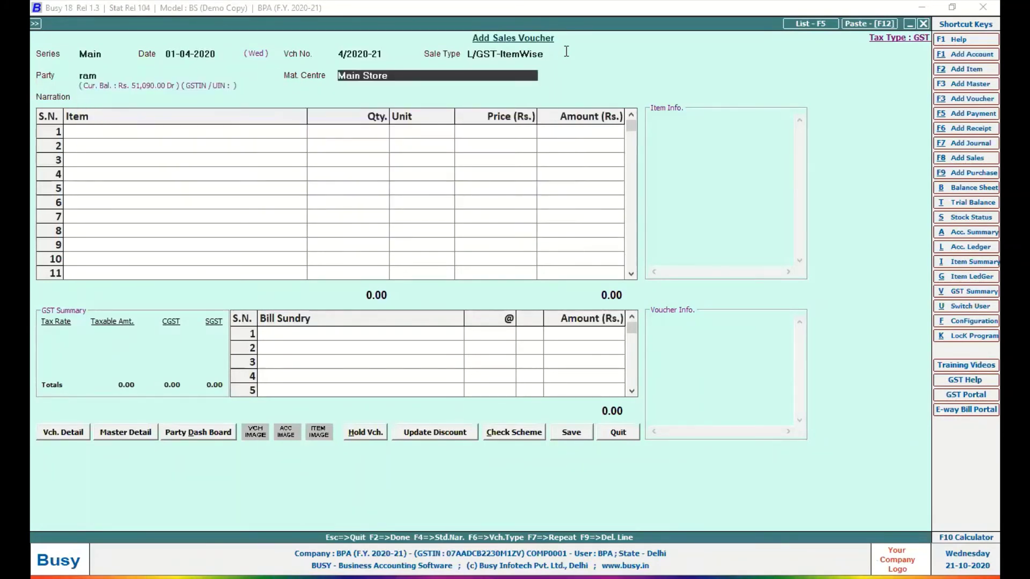
Enter Shirt in the first item row with quantity 1 and price Rs. 500, accepting the negative stock and its item-wise GST
{"action": "left_click", "coordinate": [159, 136]}
{"action": "type", "text": "sh"}
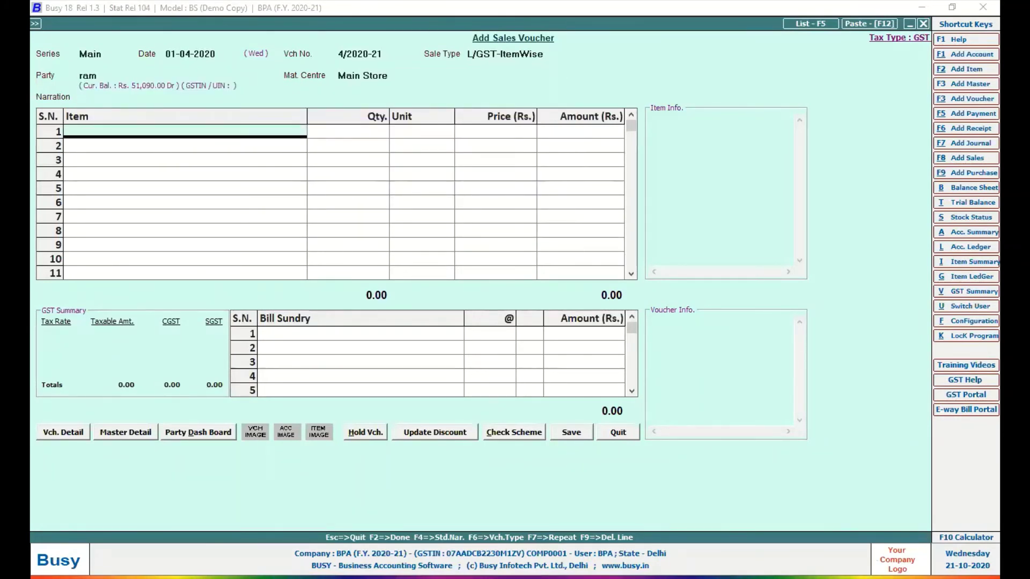
{"action": "key", "text": "Return"}
{"action": "type", "text": "1"}
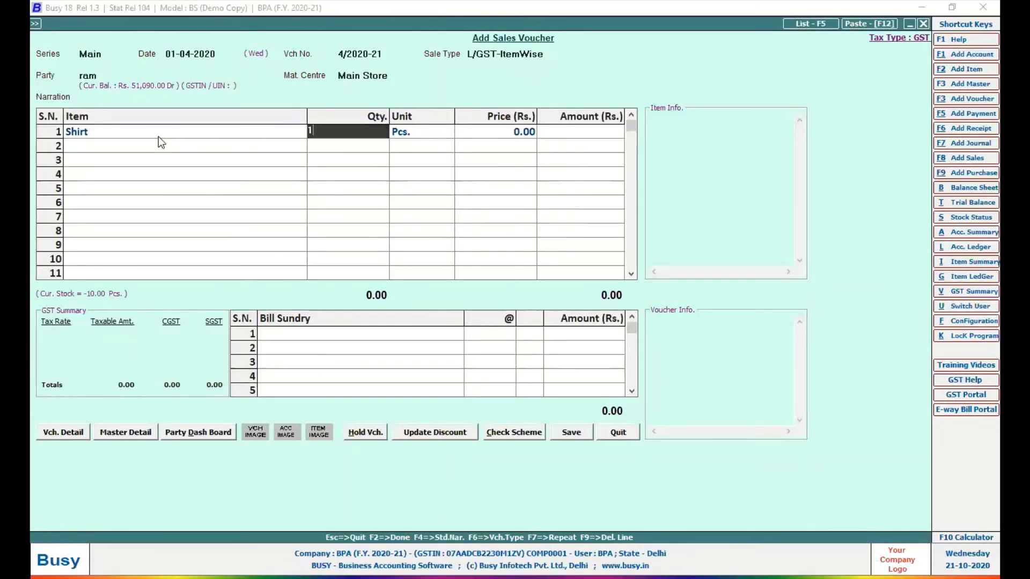
{"action": "key", "text": "Return"}
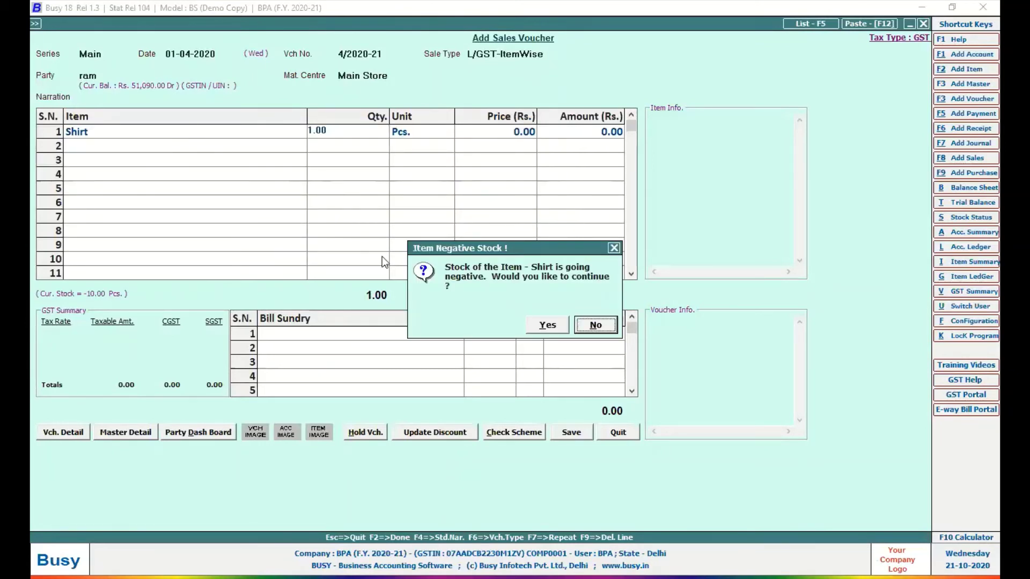
{"action": "left_click", "coordinate": [546, 330]}
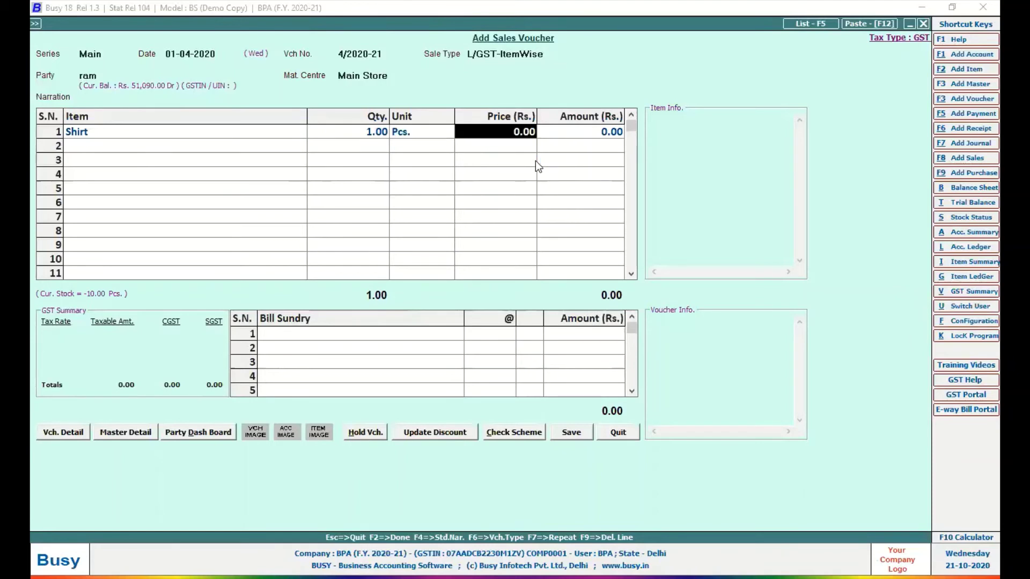
{"action": "type", "text": "500"}
{"action": "key", "text": "Return"}
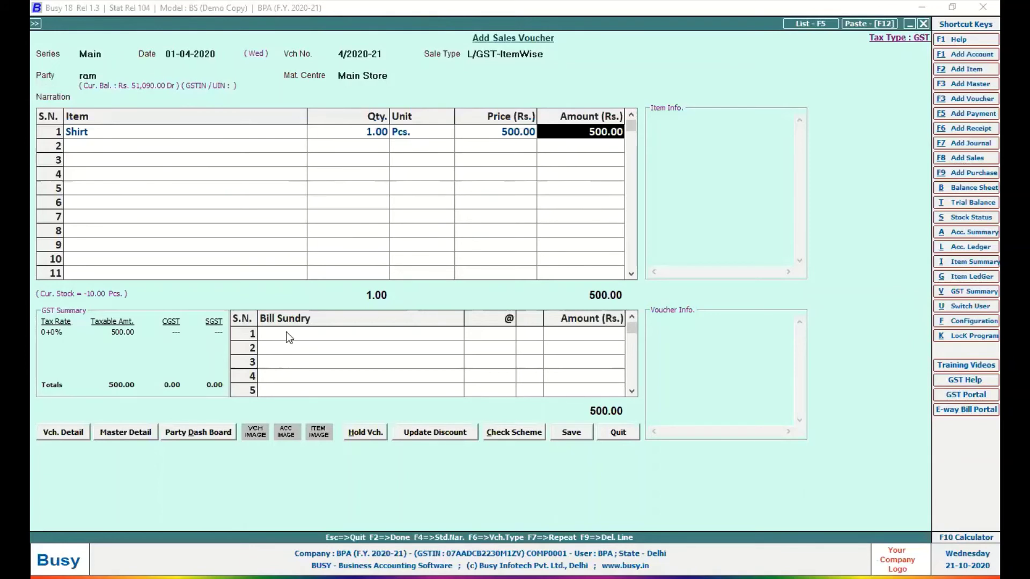
{"action": "key", "text": "Return"}
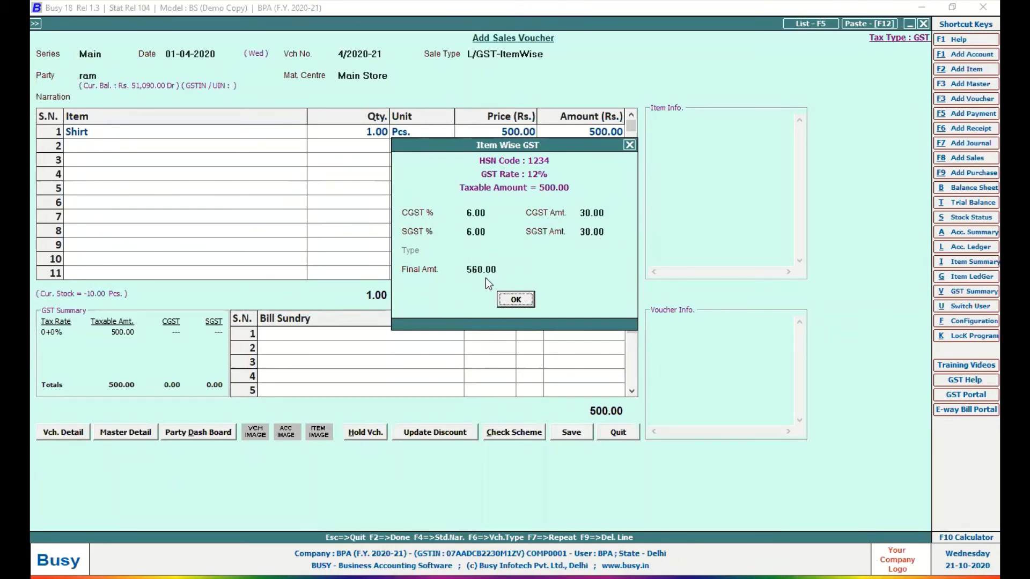
{"action": "left_click", "coordinate": [506, 300]}
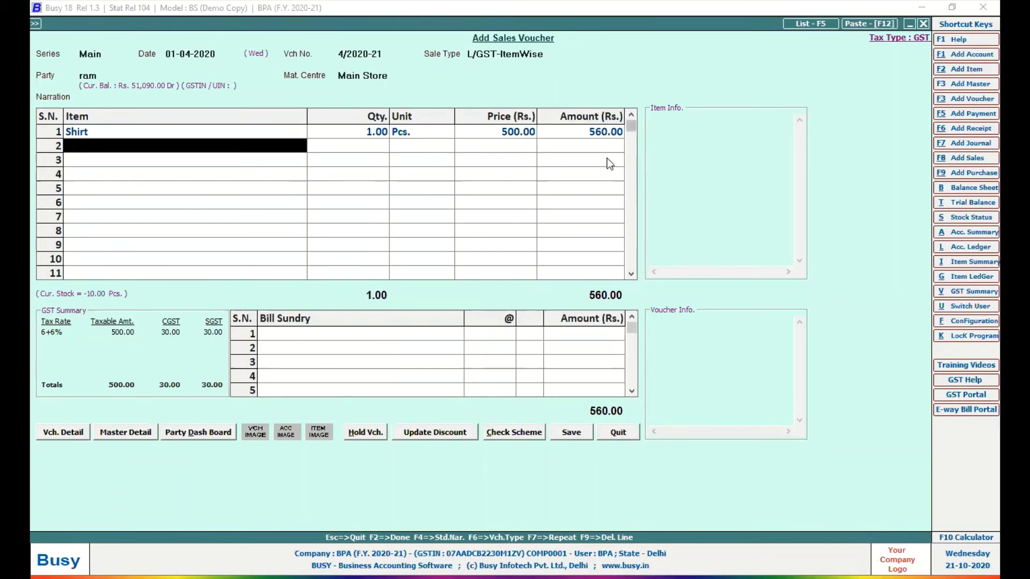
Enter Trouser in the second item row with quantity 1 and price Rs. 1,000, accepting the negative stock and its item-wise GST
{"action": "type", "text": "tr"}
{"action": "key", "text": "Return"}
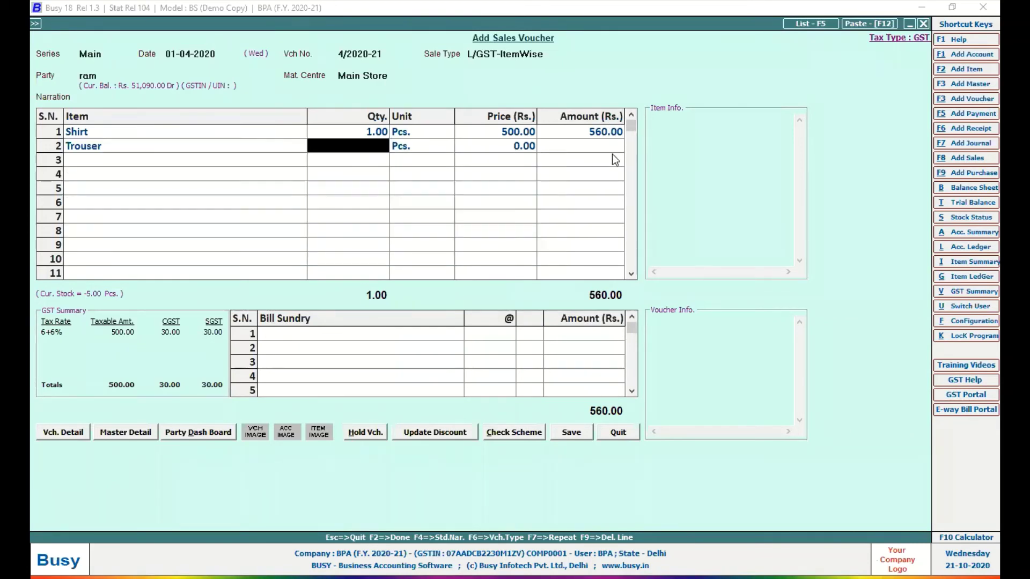
{"action": "type", "text": "1"}
{"action": "key", "text": "Return"}
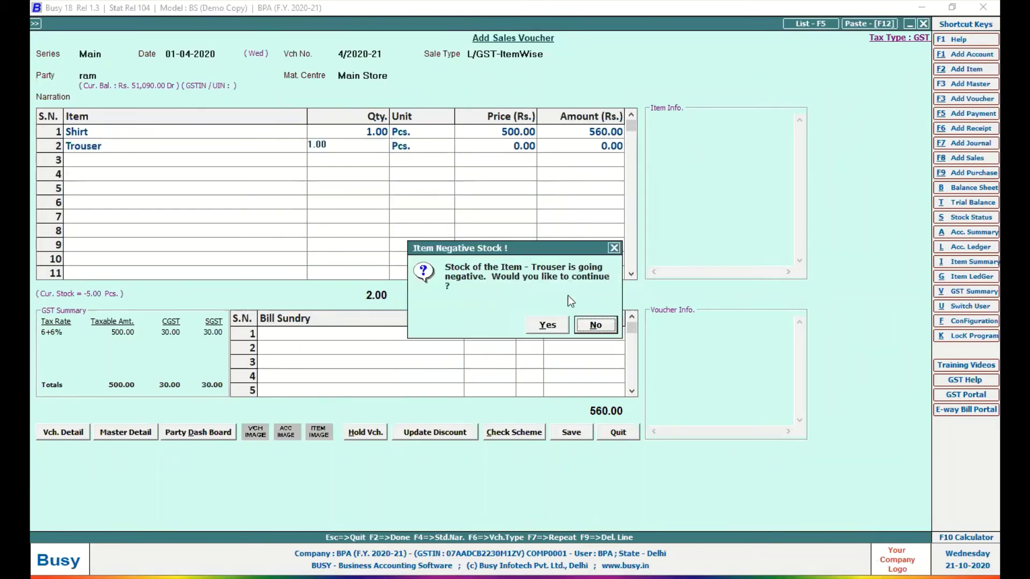
{"action": "left_click", "coordinate": [554, 320]}
{"action": "type", "text": "1000"}
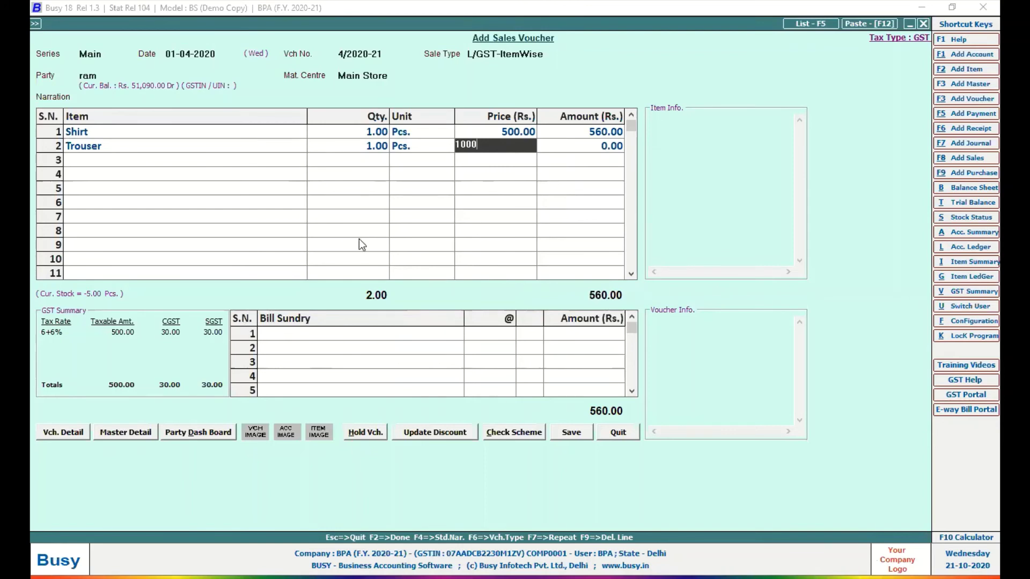
{"action": "left_click", "coordinate": [327, 247]}
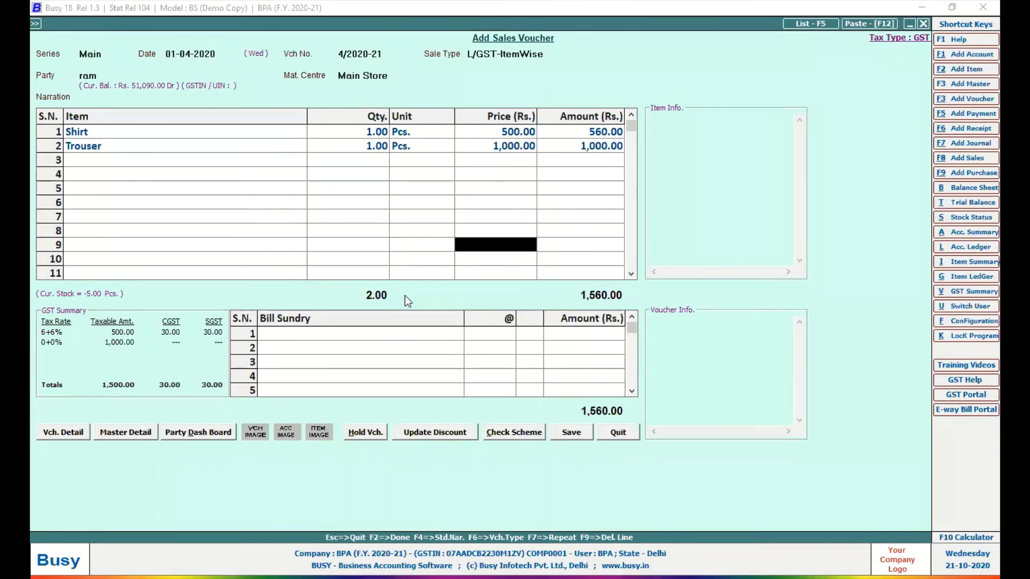
{"action": "left_click", "coordinate": [597, 144]}
{"action": "key", "text": "Return"}
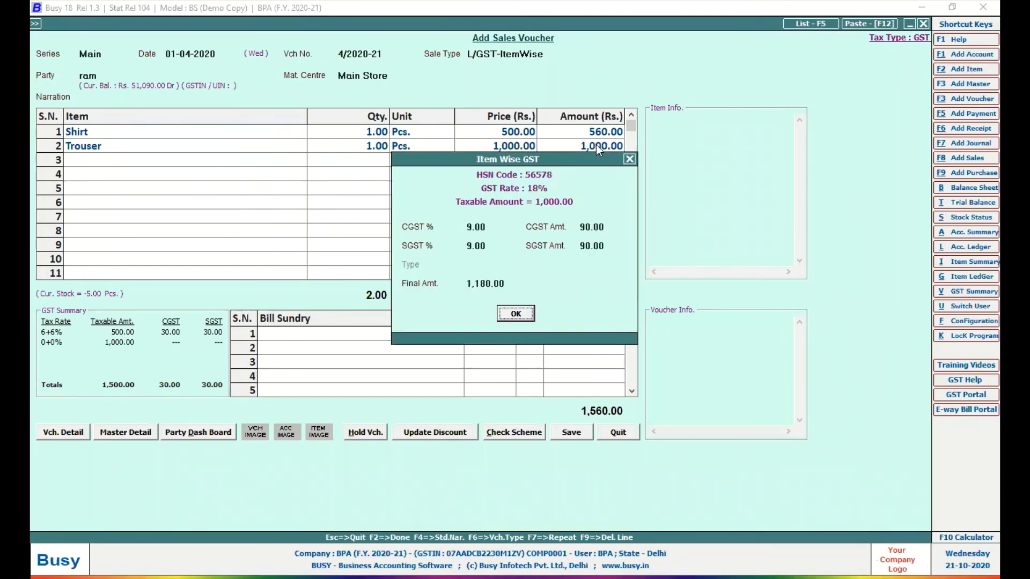
{"action": "left_click", "coordinate": [516, 315]}
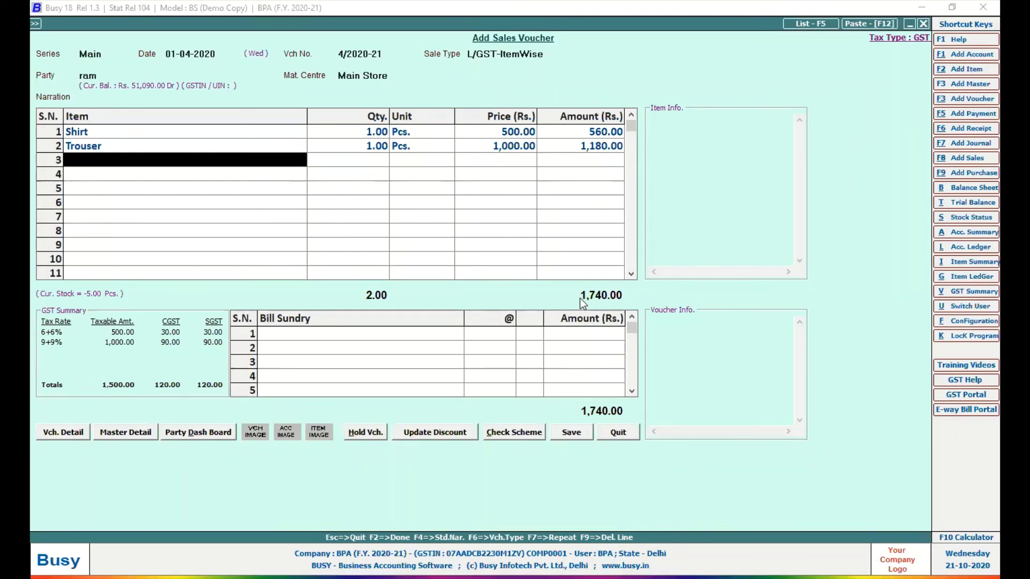
Review the other local GST sale types available for the voucher, from L/GST-MultiRate through L/GST-ZeroRated
{"action": "left_click", "coordinate": [530, 55]}
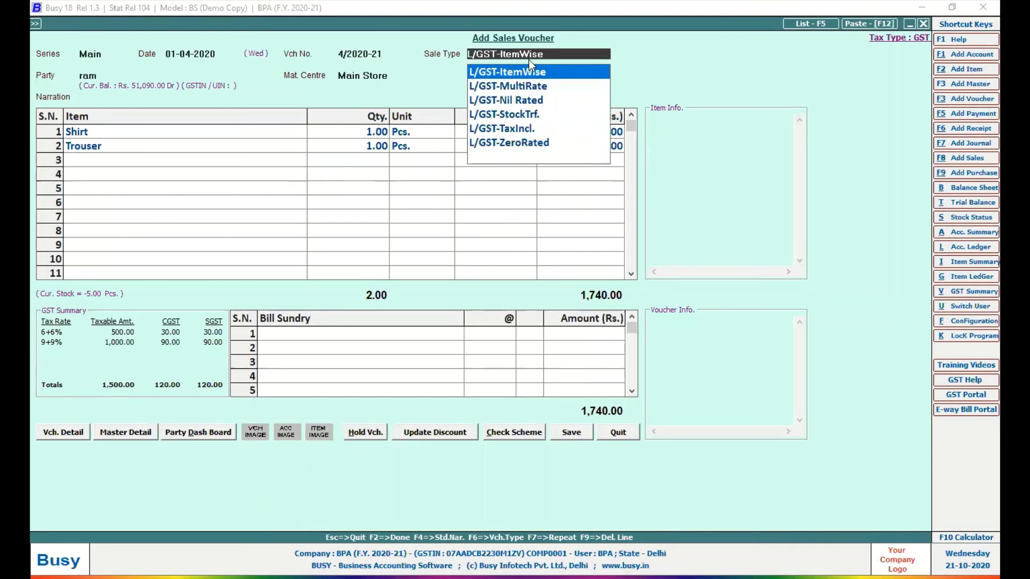
{"action": "key", "text": "Down"}
{"action": "key", "text": "Down"}
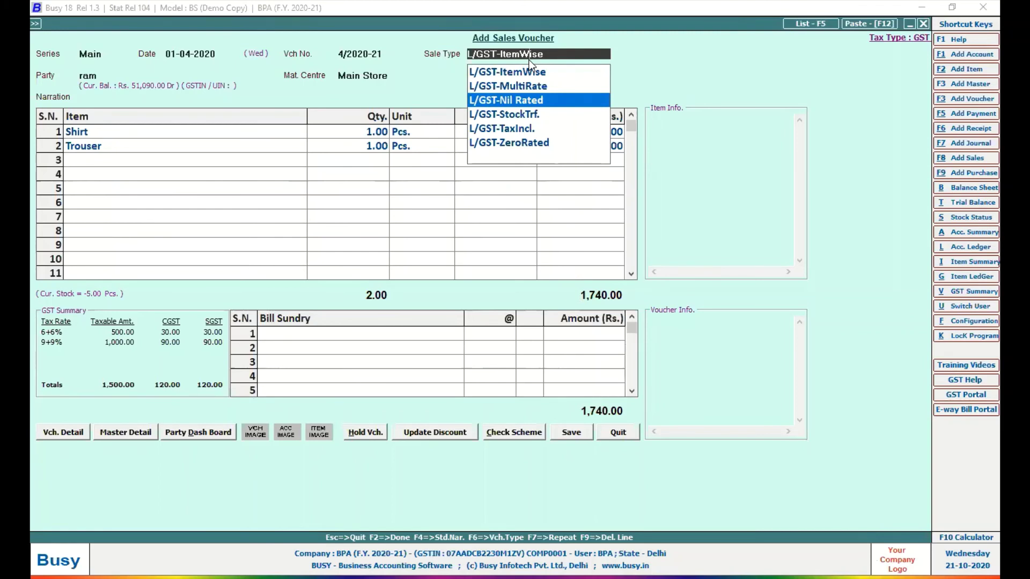
{"action": "key", "text": "Down"}
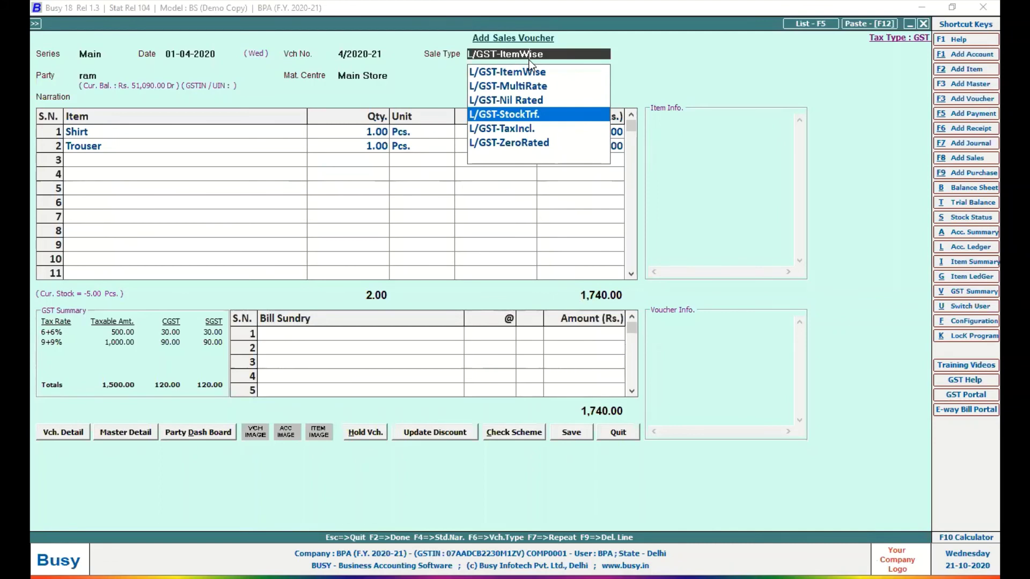
{"action": "key", "text": "Down"}
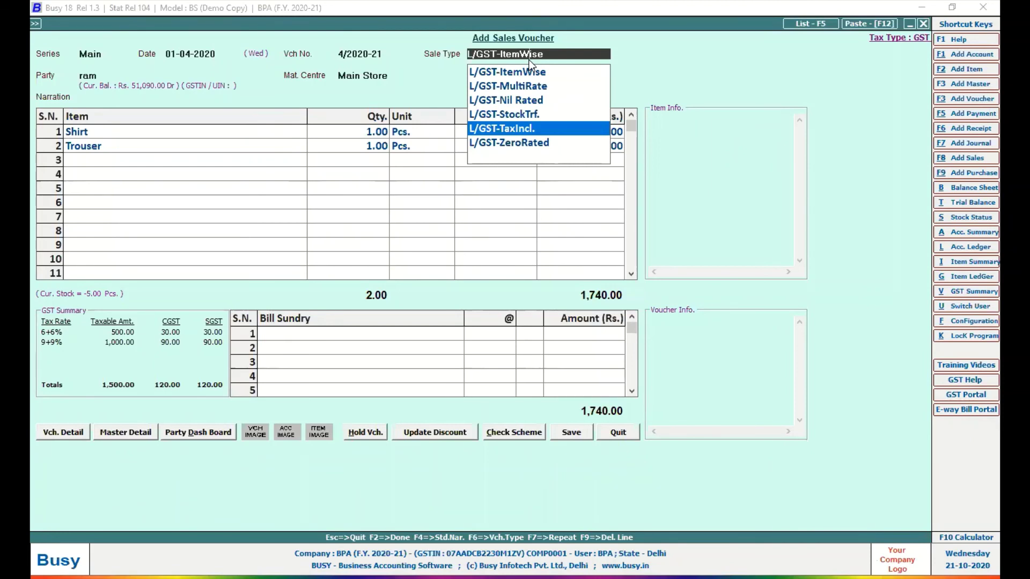
{"action": "key", "text": "Down"}
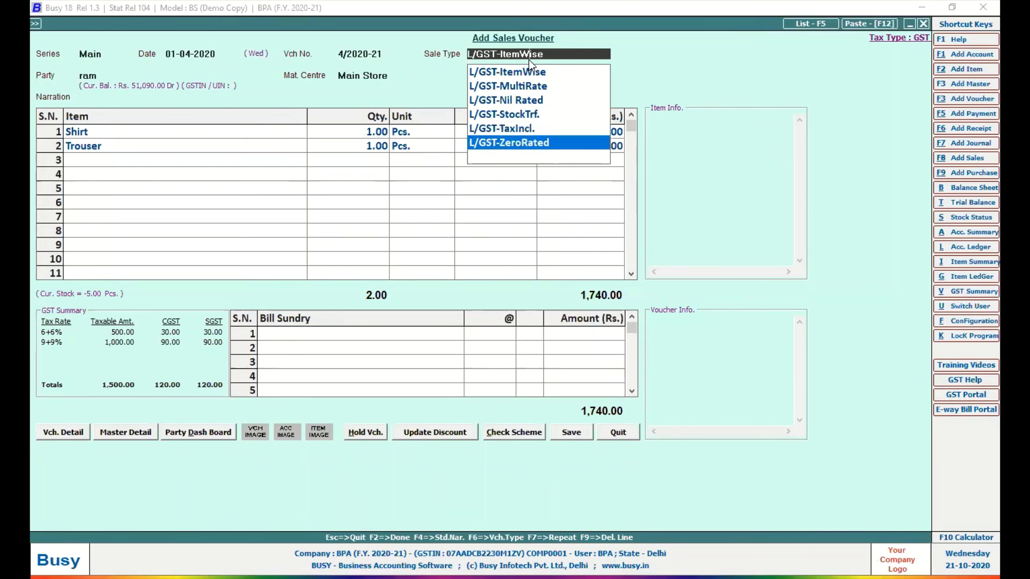